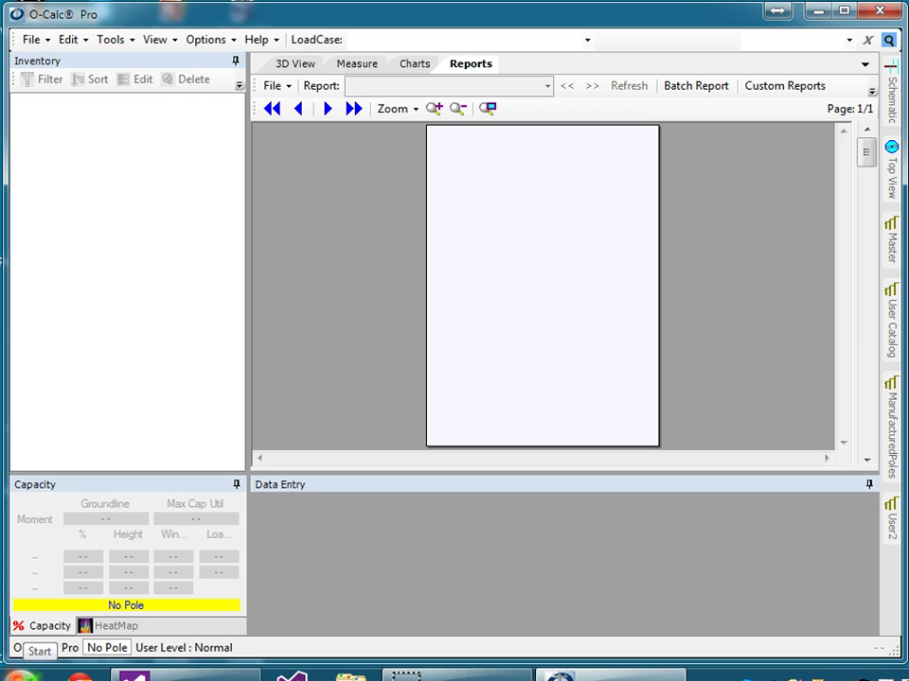
Step: Launch Registry Editor from a 're' search and enlarge it to show value types and data
{"action": "left_click", "coordinate": [21, 673]}
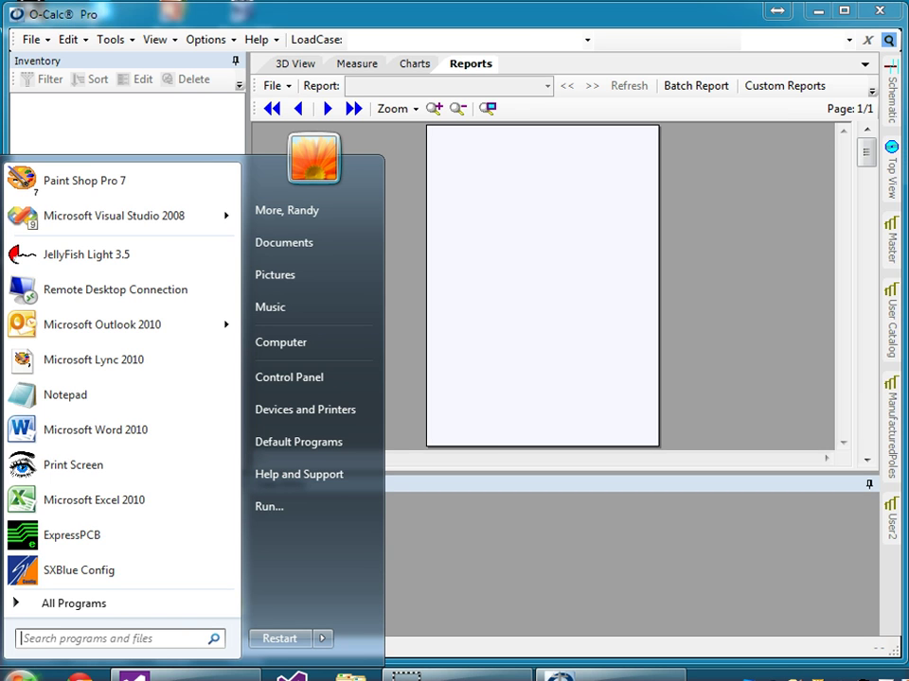
{"action": "type", "text": "regedit"}
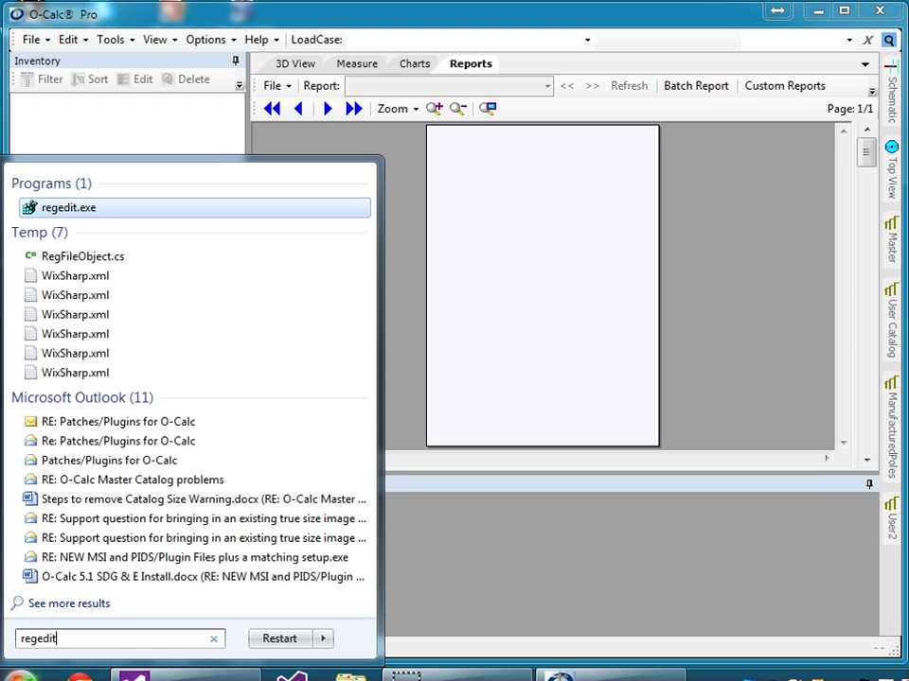
{"action": "key", "text": "Return"}
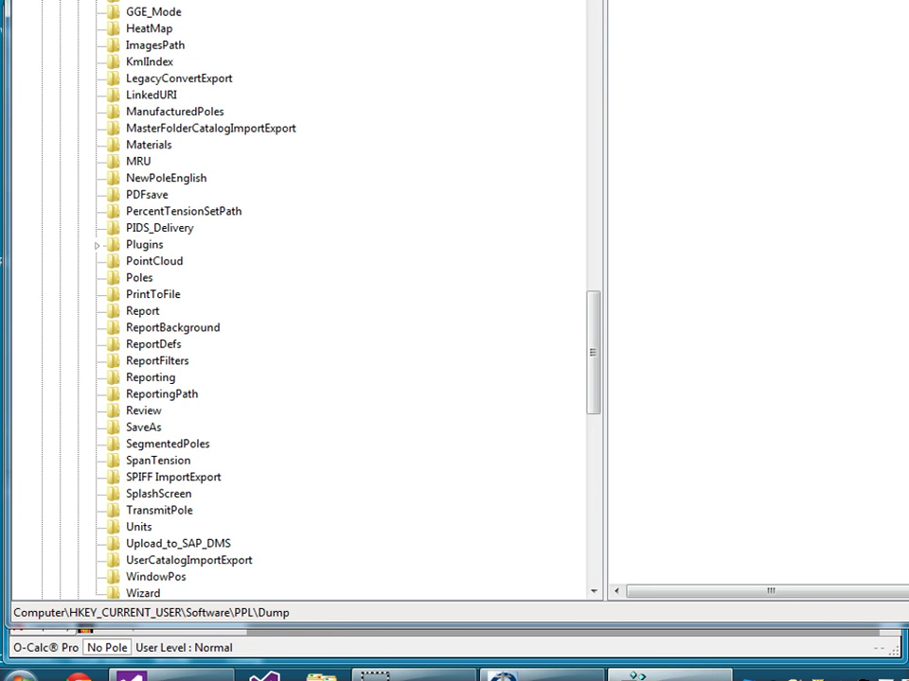
{"action": "left_click_drag", "start_coordinate": [30, 5], "coordinate": [16, 12]}
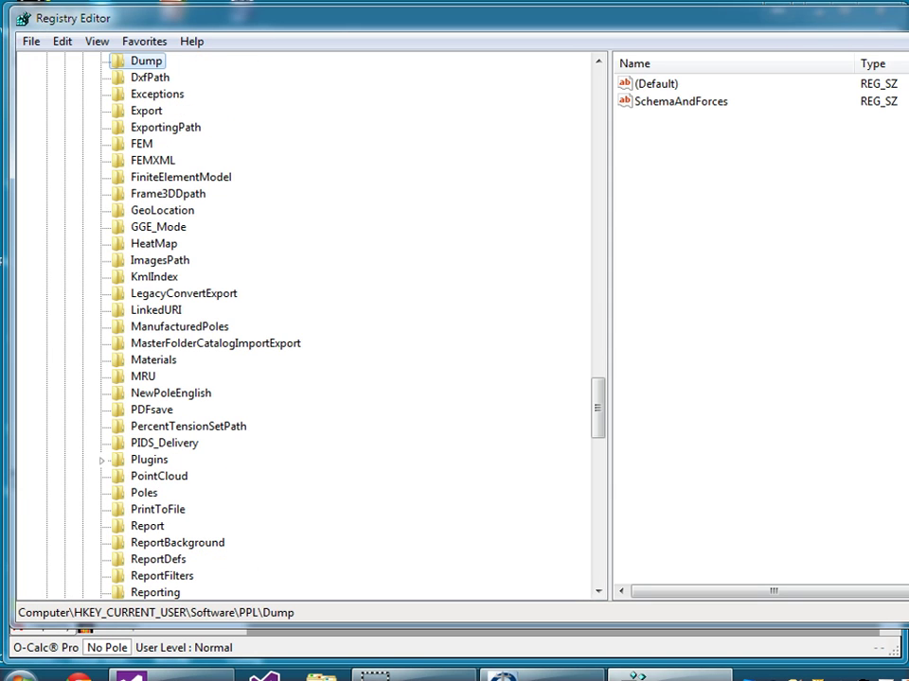
{"action": "left_click_drag", "start_coordinate": [905, 167], "coordinate": [891, 167]}
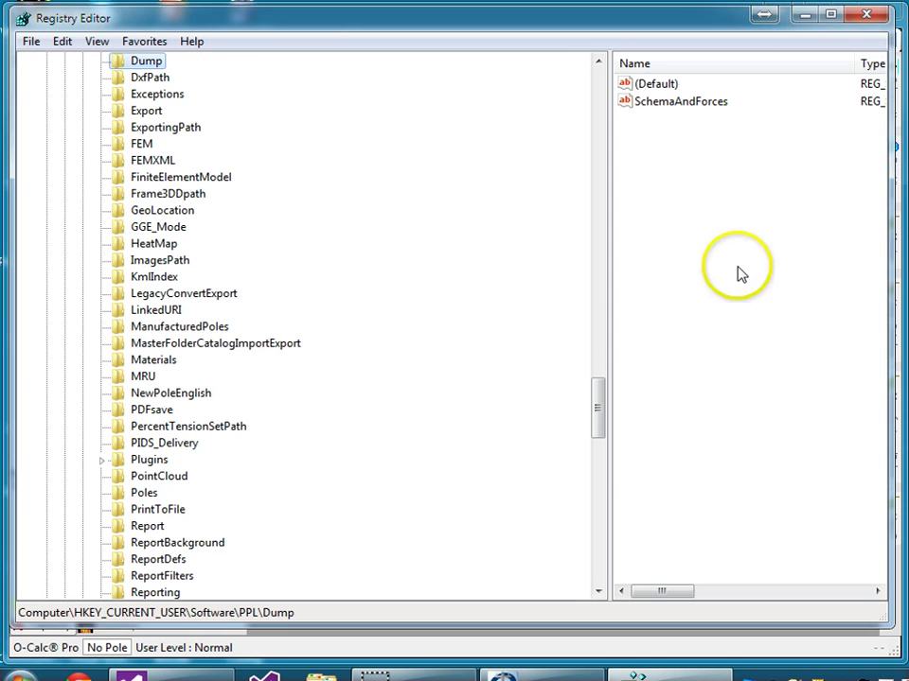
{"action": "left_click_drag", "start_coordinate": [598, 417], "coordinate": [605, 378]}
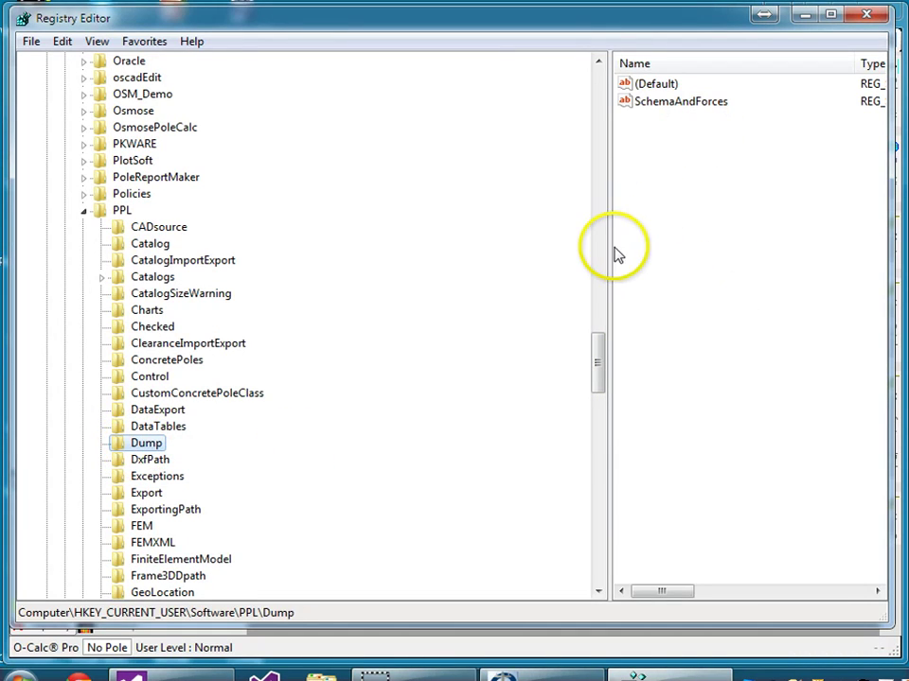
{"action": "left_click_drag", "start_coordinate": [608, 254], "coordinate": [424, 256]}
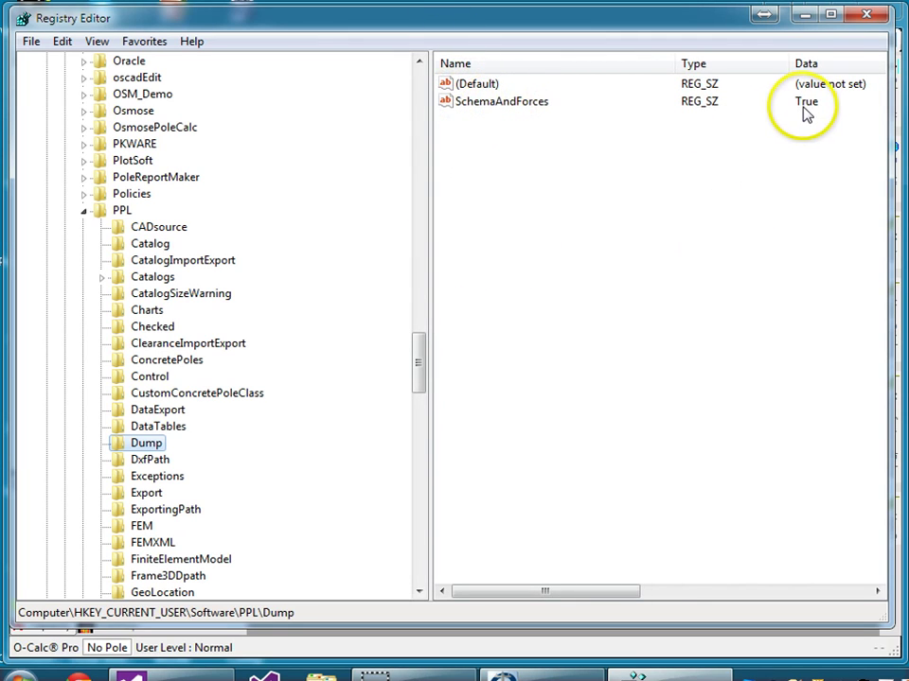
Step: Keep the PPL\Dump SchemaAndForces value set to True, then close Registry Editor
{"action": "double_click", "coordinate": [511, 104]}
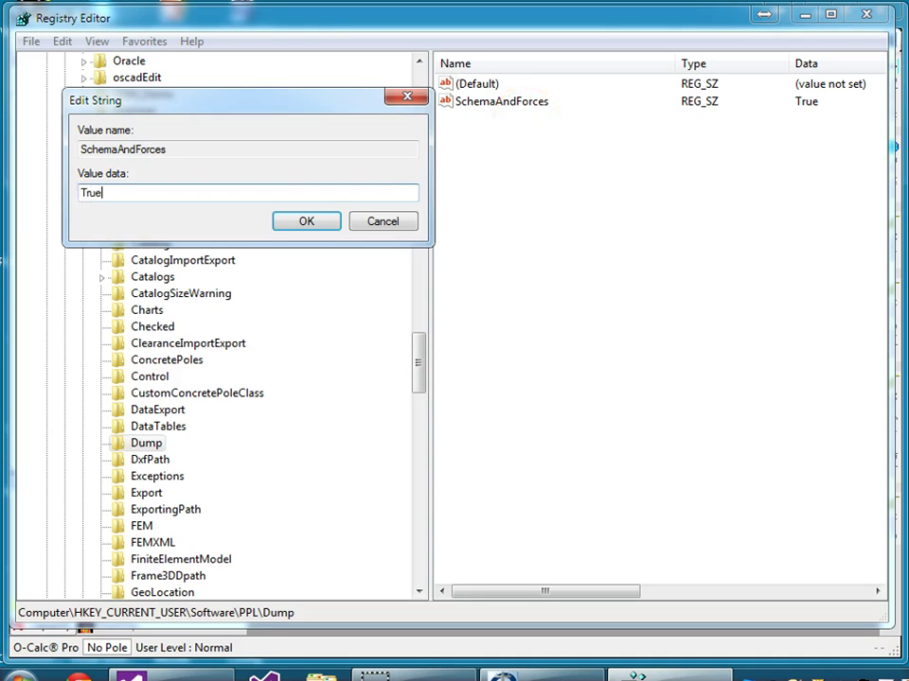
{"action": "left_click", "coordinate": [306, 222]}
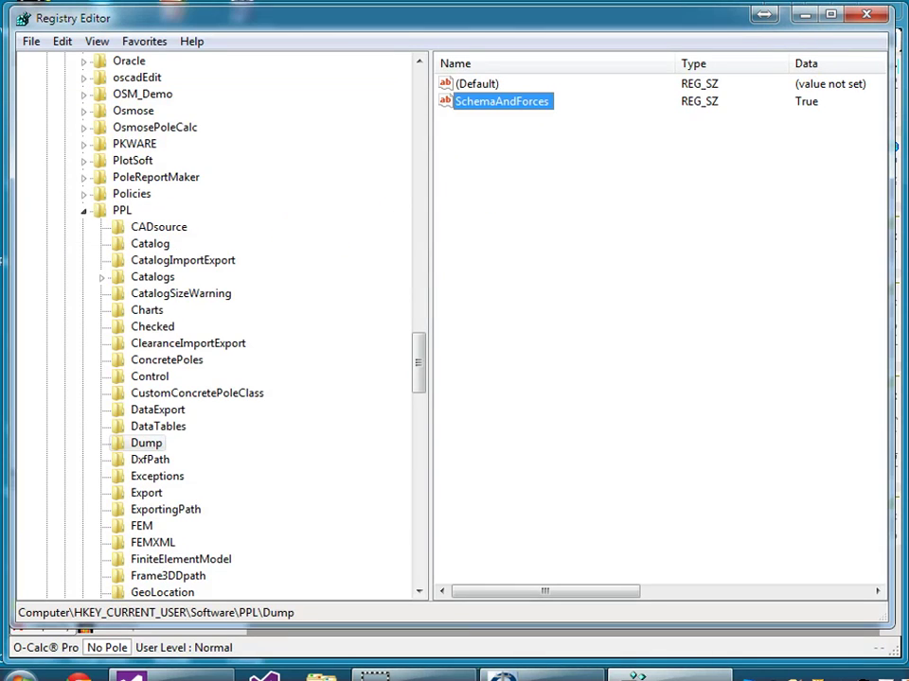
{"action": "left_click", "coordinate": [869, 16]}
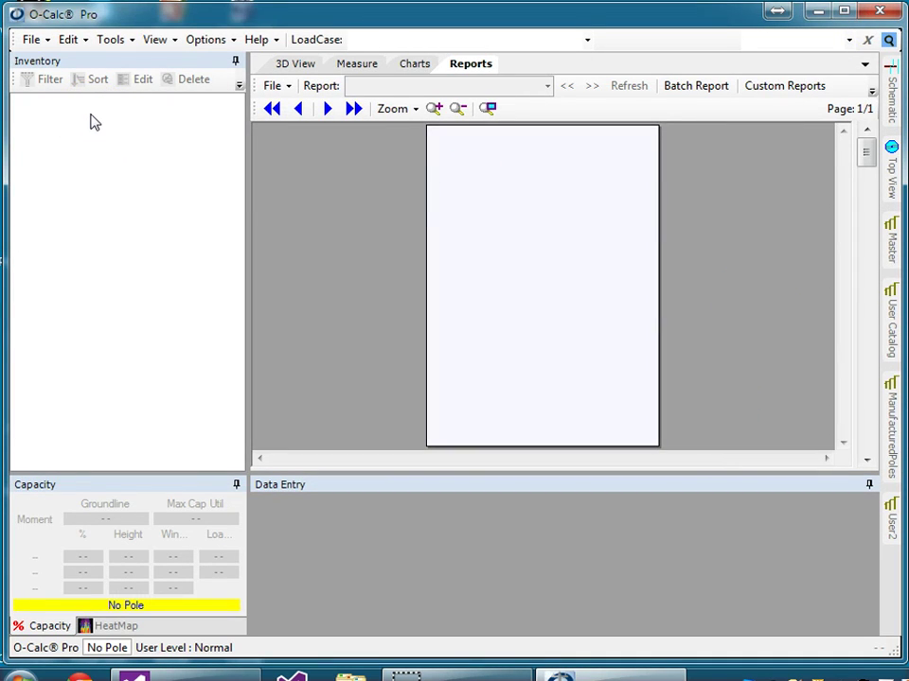
{"action": "left_click", "coordinate": [154, 133]}
{"action": "left_click", "coordinate": [114, 41]}
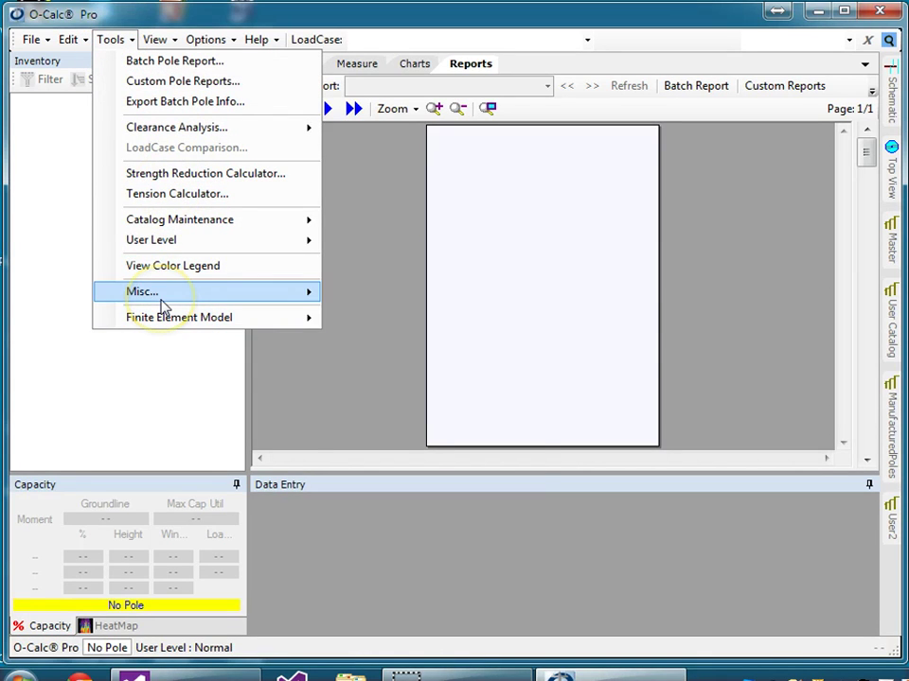
{"action": "mouse_move", "coordinate": [133, 297]}
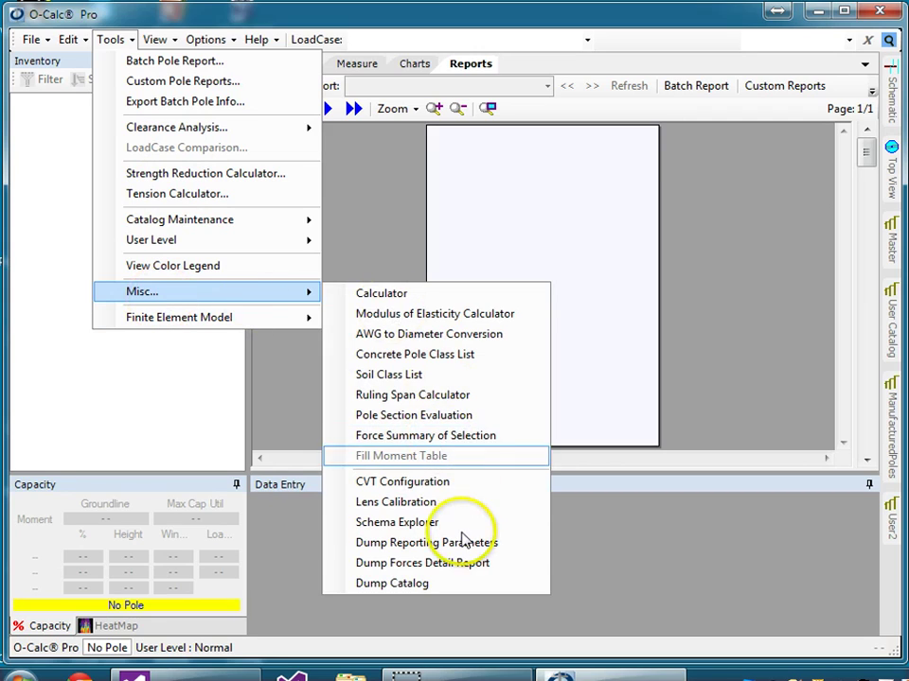
{"action": "left_click", "coordinate": [432, 524]}
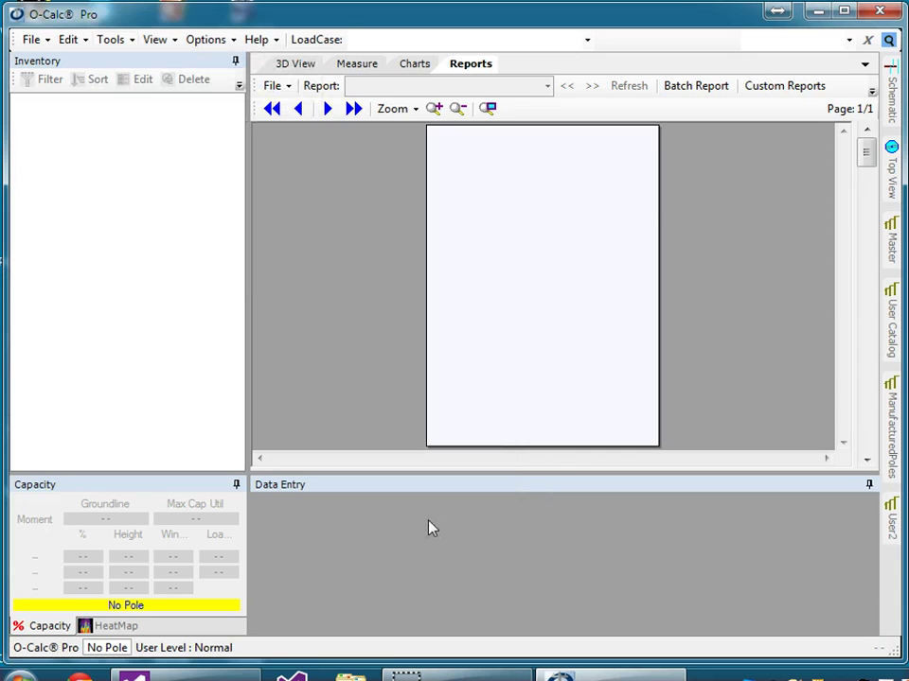
{"action": "left_click", "coordinate": [419, 532]}
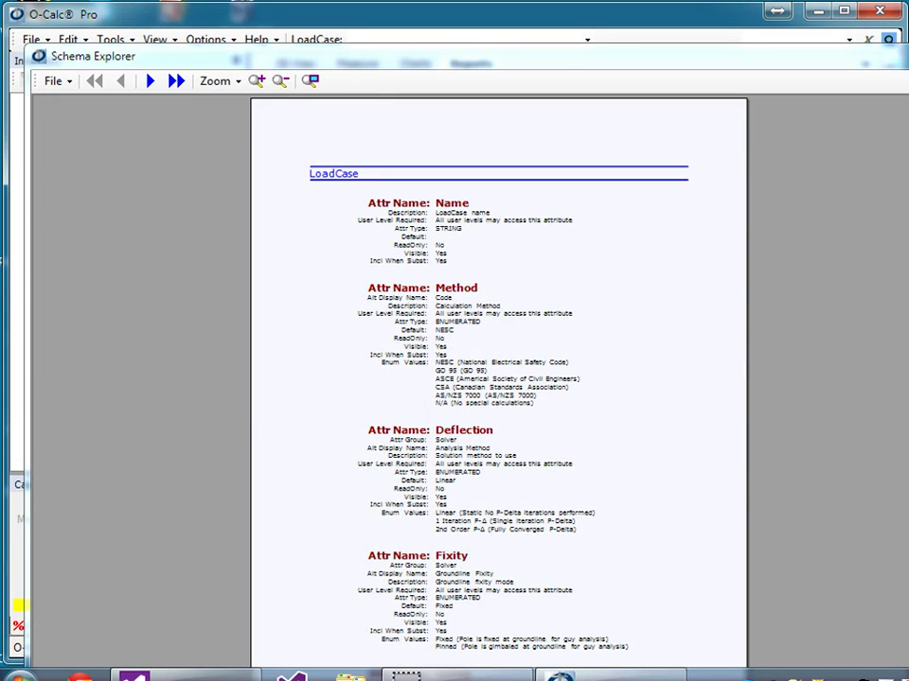
{"action": "left_click_drag", "start_coordinate": [907, 203], "coordinate": [892, 202]}
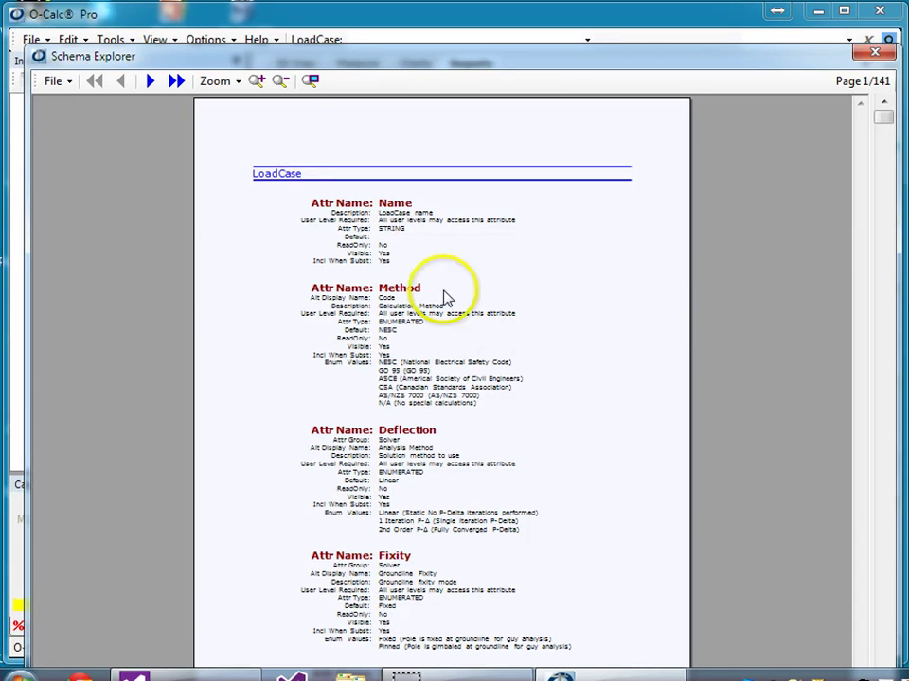
{"action": "left_click", "coordinate": [256, 81]}
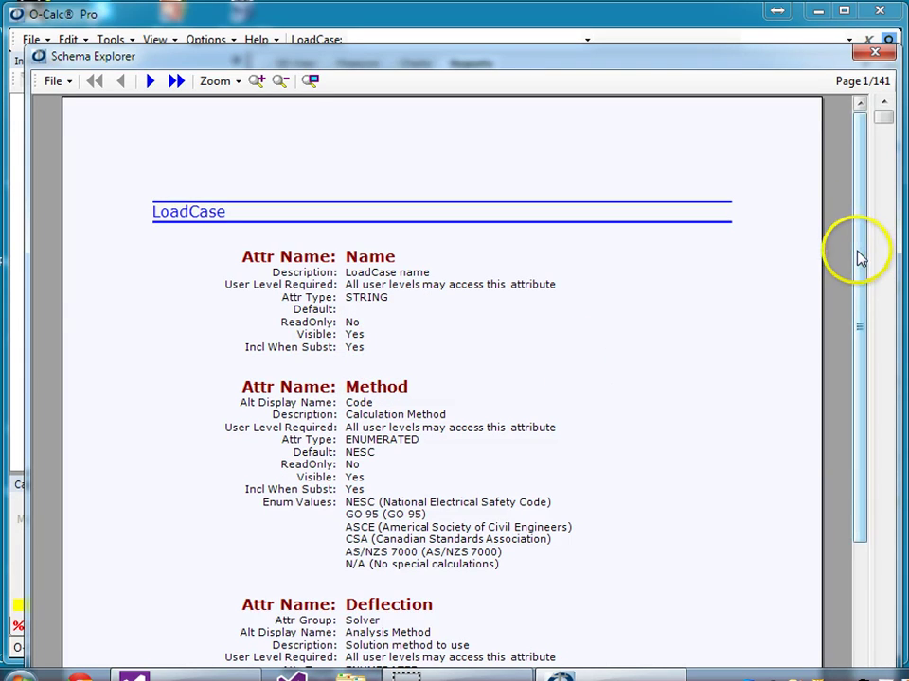
{"action": "left_click_drag", "start_coordinate": [856, 258], "coordinate": [848, 367]}
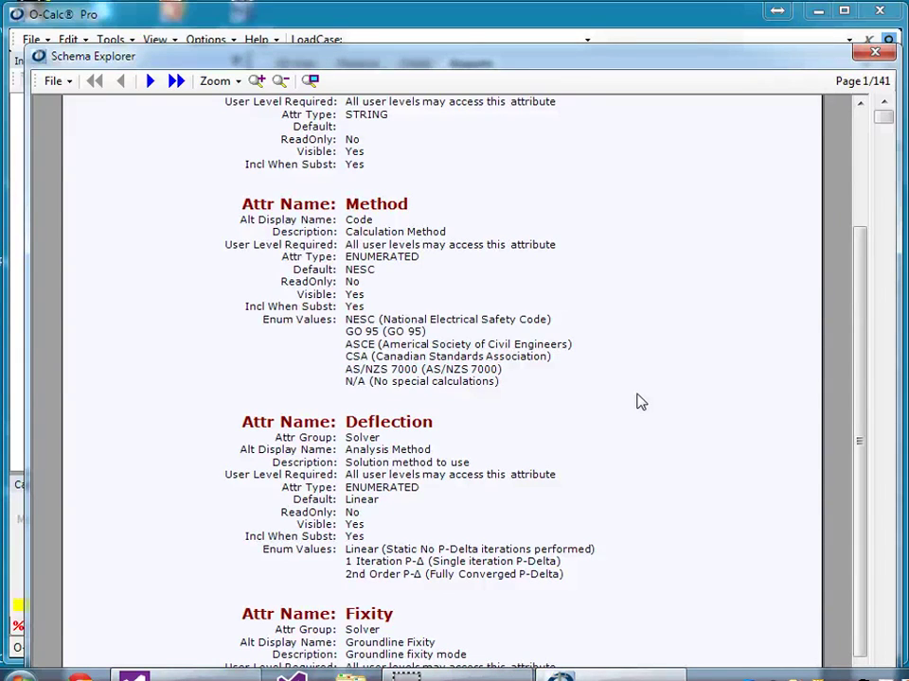
{"action": "left_click", "coordinate": [760, 381]}
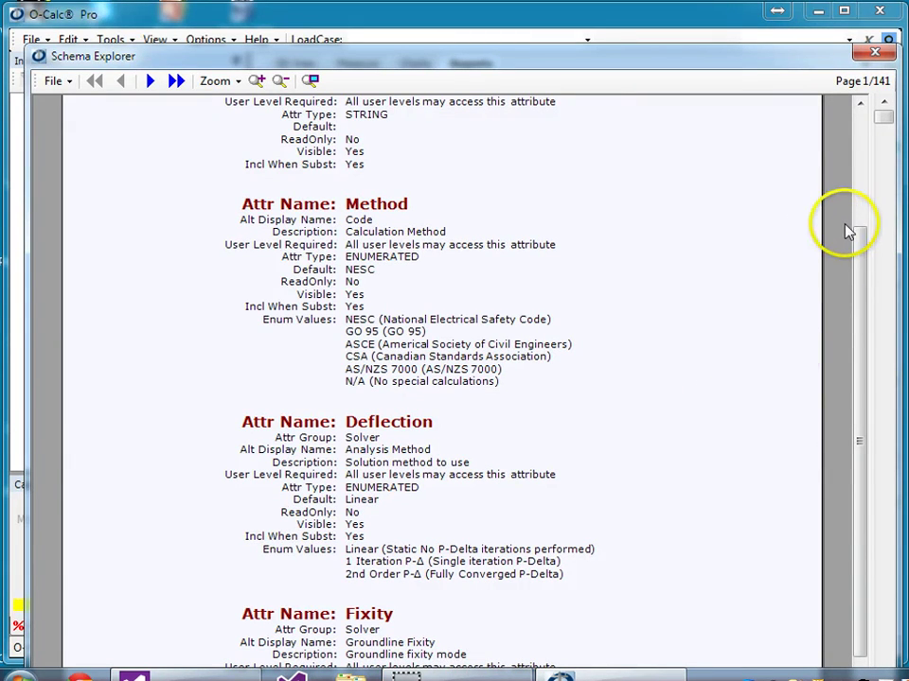
{"action": "left_click", "coordinate": [876, 54]}
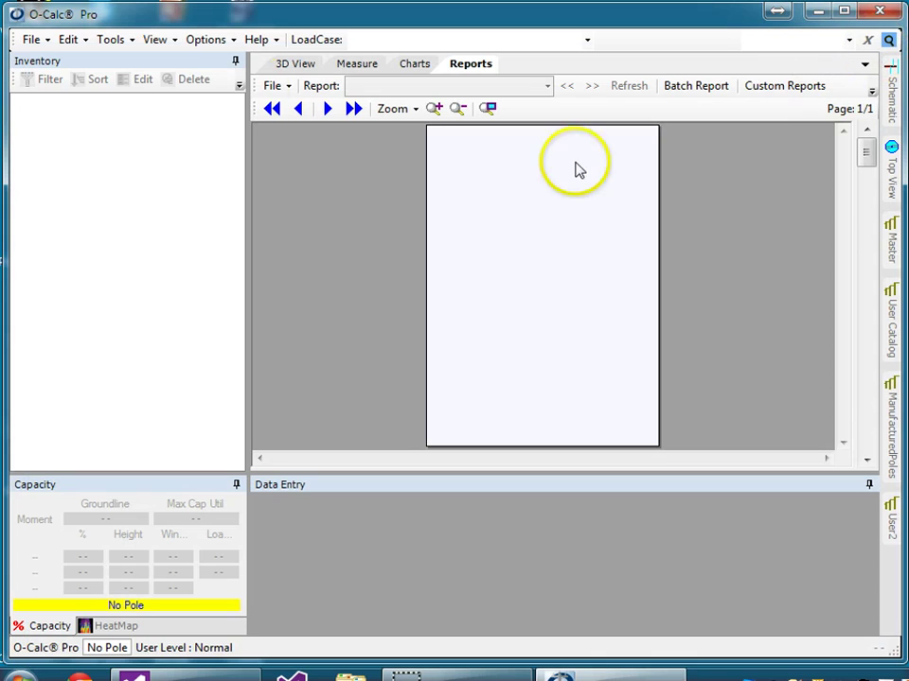
Step: Dump the Master catalog to CSV files in c:\temp with Tools > Misc > Dump Catalog
{"action": "left_click", "coordinate": [113, 41]}
{"action": "mouse_move", "coordinate": [159, 296]}
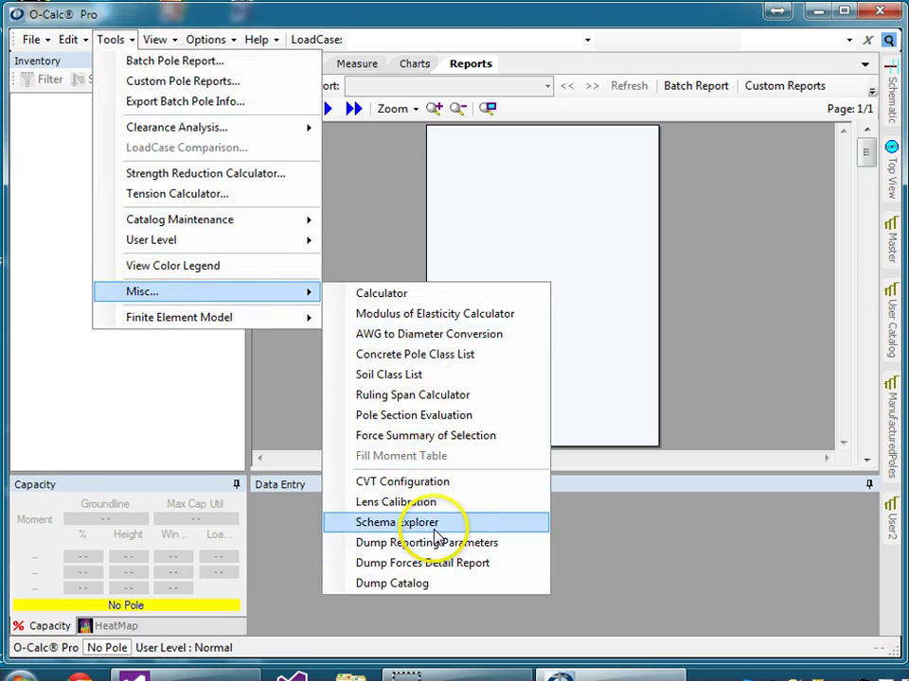
{"action": "left_click", "coordinate": [431, 583]}
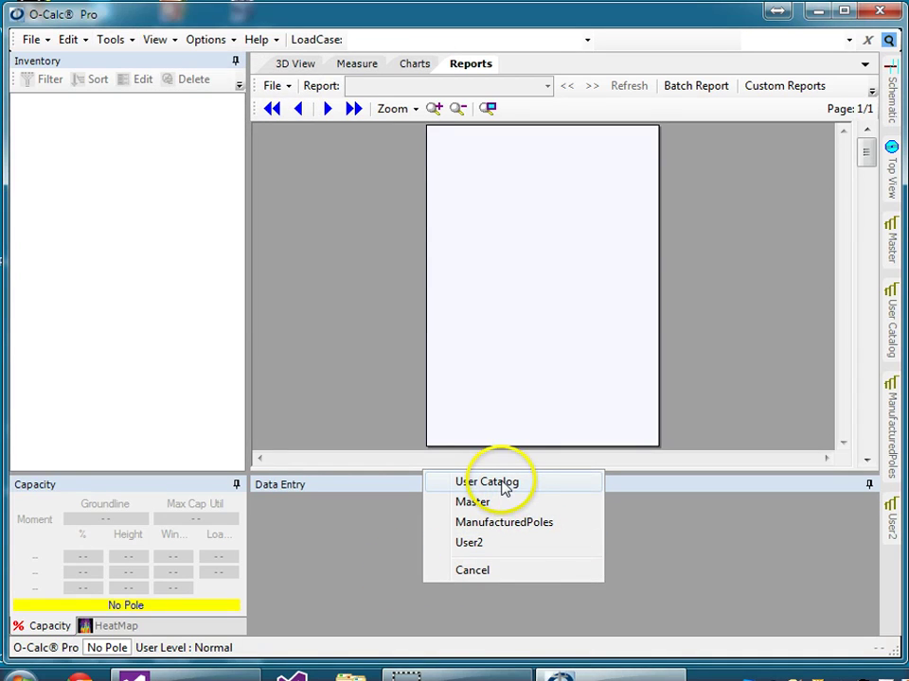
{"action": "left_click", "coordinate": [481, 505]}
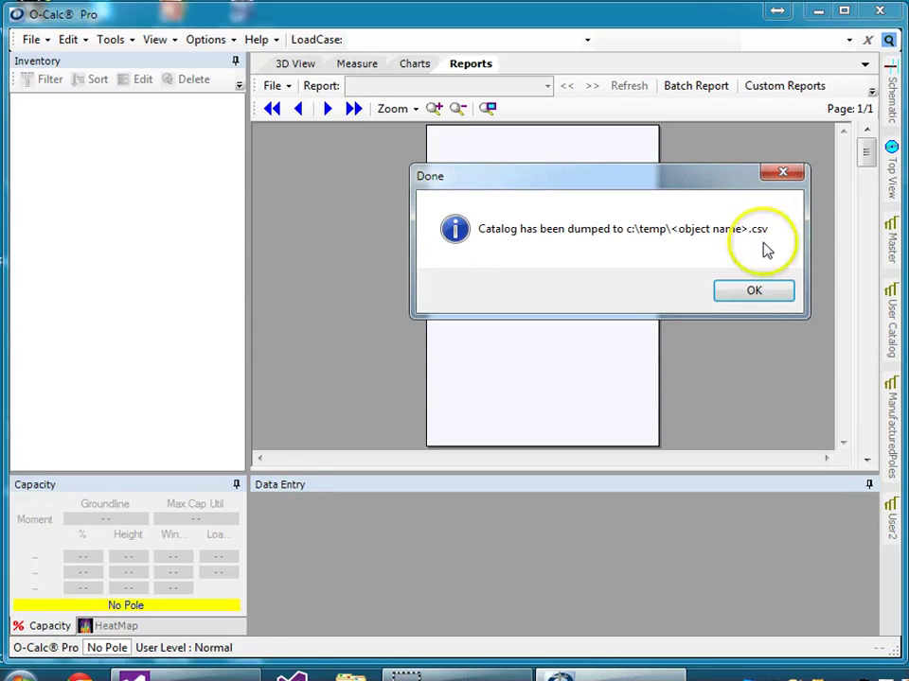
{"action": "left_click", "coordinate": [757, 294]}
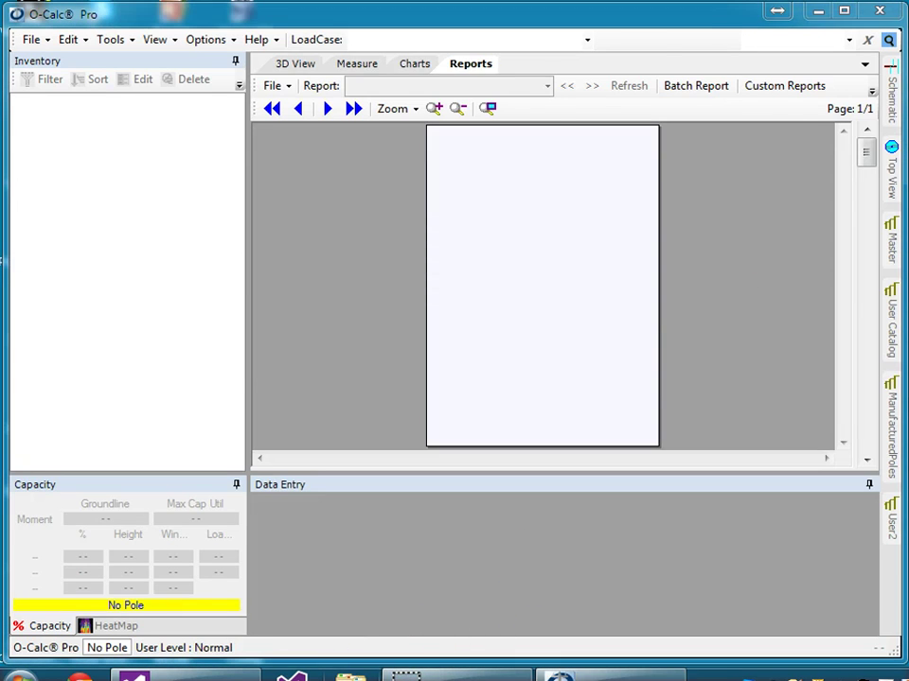
{"action": "key", "text": "super+e"}
Step: Go to the C:\temp folder in the file browser
{"action": "left_click_drag", "start_coordinate": [391, 4], "coordinate": [333, 27]}
{"action": "left_click", "coordinate": [133, 415]}
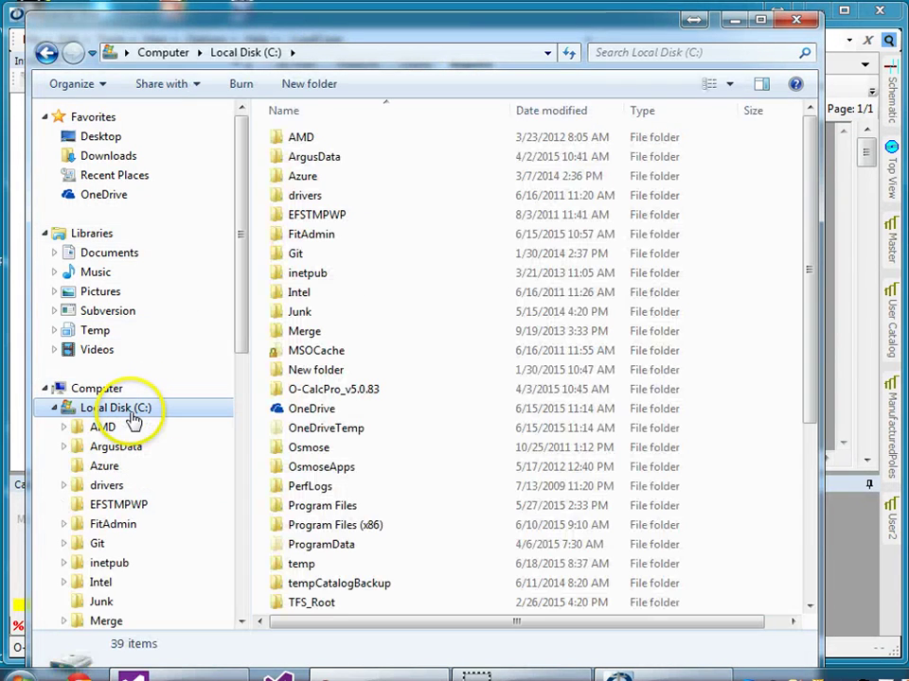
{"action": "left_click", "coordinate": [318, 59]}
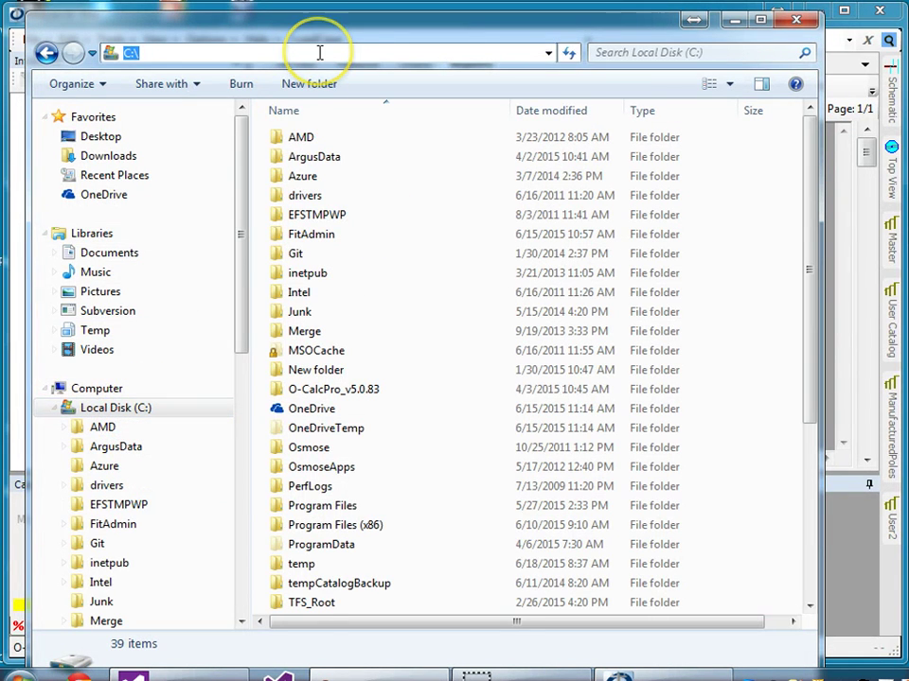
{"action": "type", "text": "%temp%"}
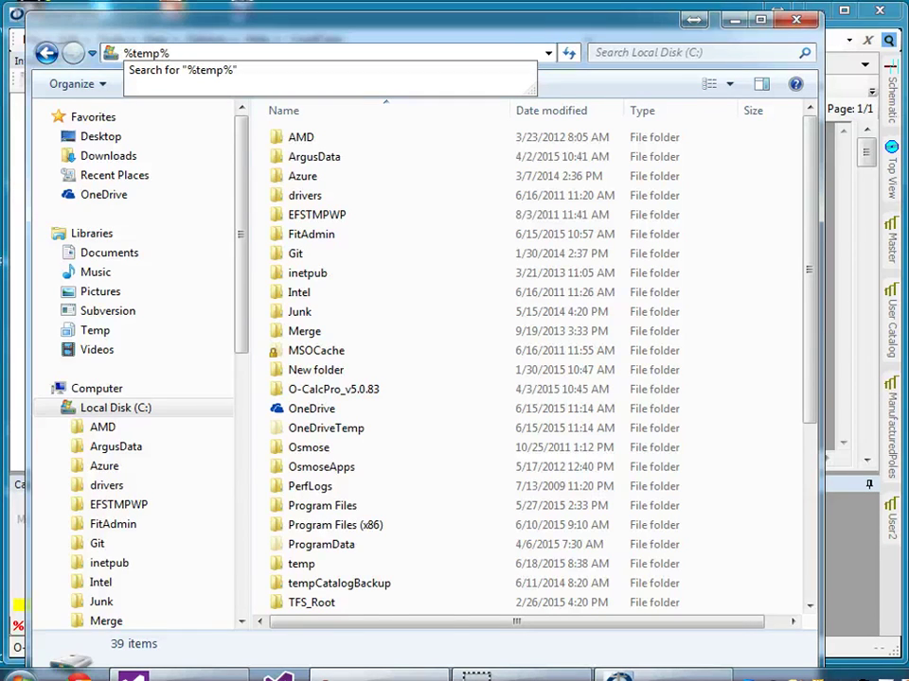
{"action": "key", "text": "Return"}
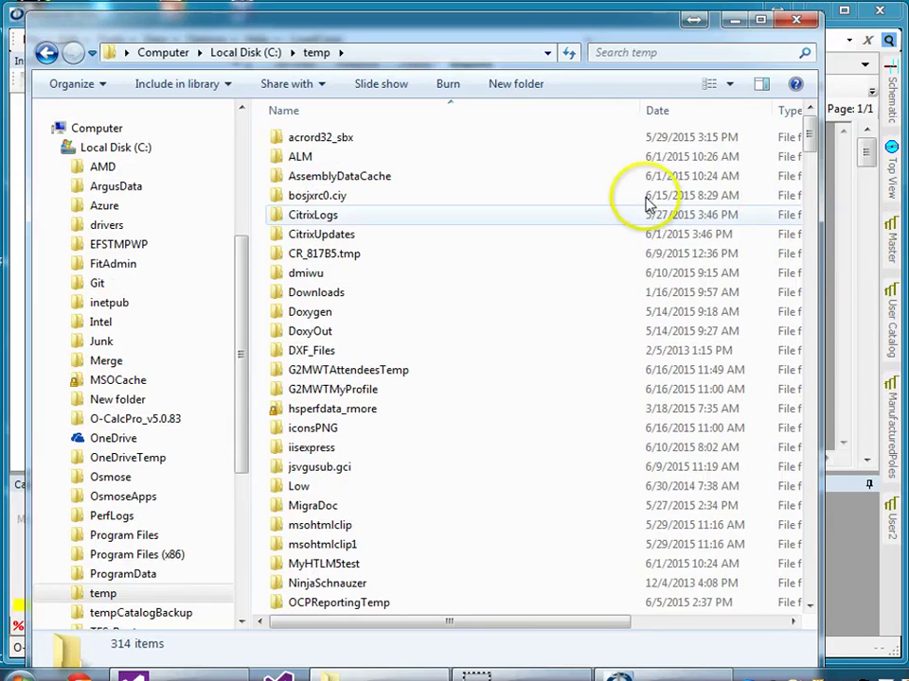
Step: Sort the temp files by type, then select and open Spans.csv
{"action": "left_click_drag", "start_coordinate": [811, 146], "coordinate": [810, 175]}
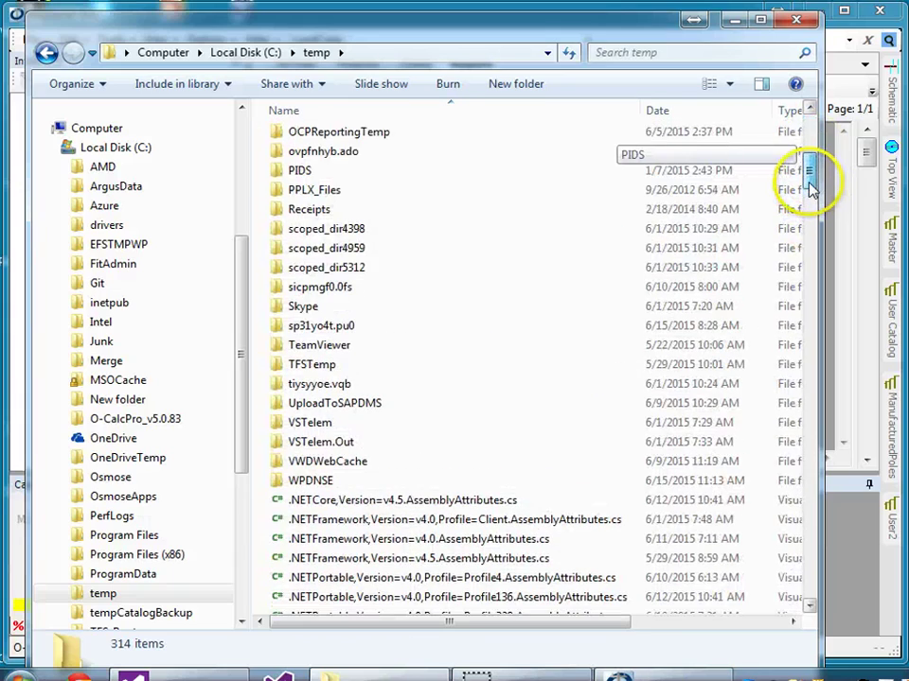
{"action": "left_click_drag", "start_coordinate": [582, 620], "coordinate": [667, 625]}
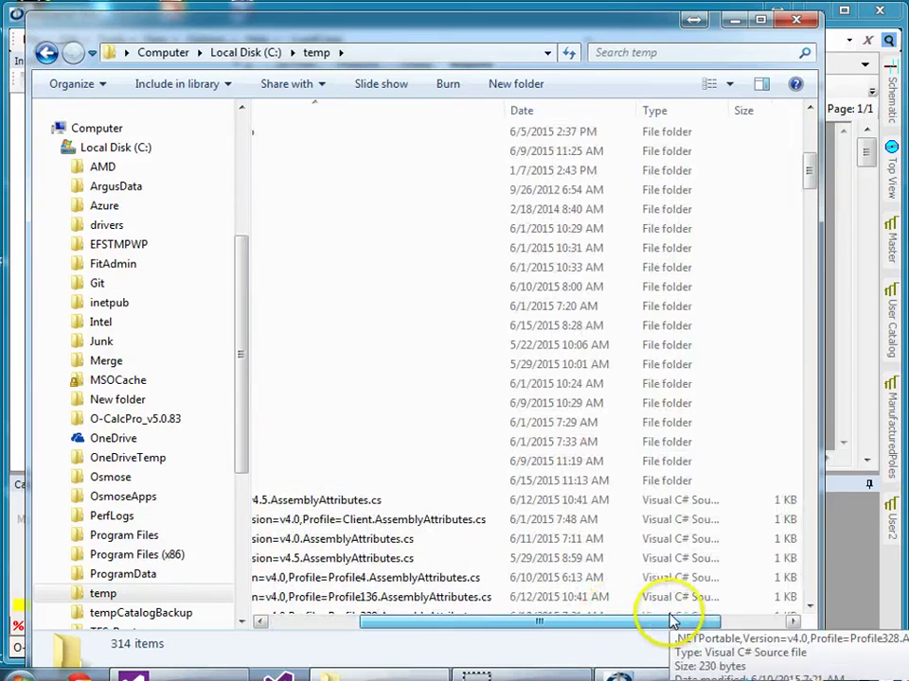
{"action": "left_click", "coordinate": [657, 113]}
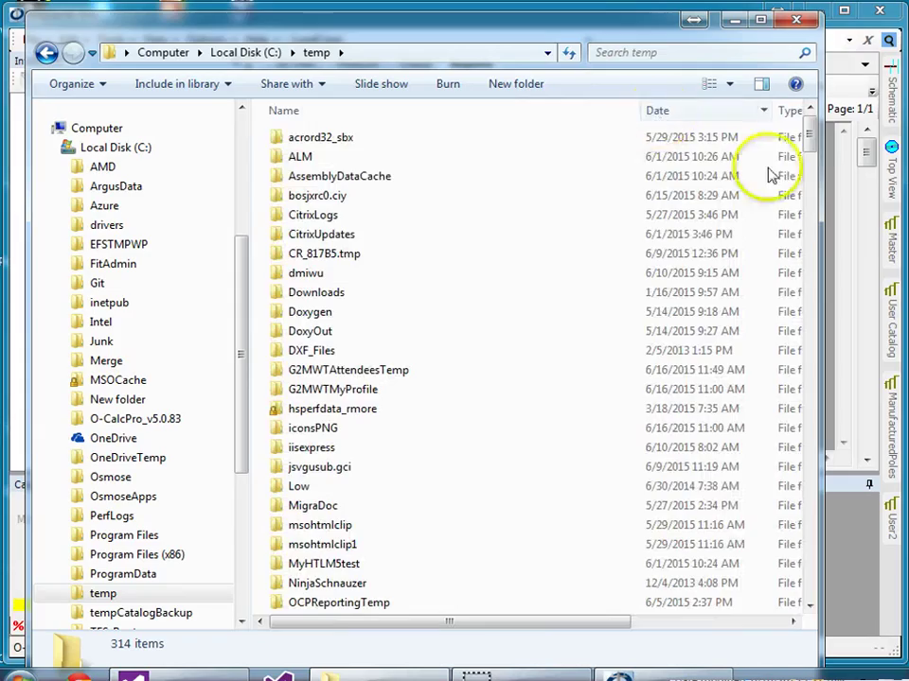
{"action": "left_click_drag", "start_coordinate": [809, 142], "coordinate": [844, 314]}
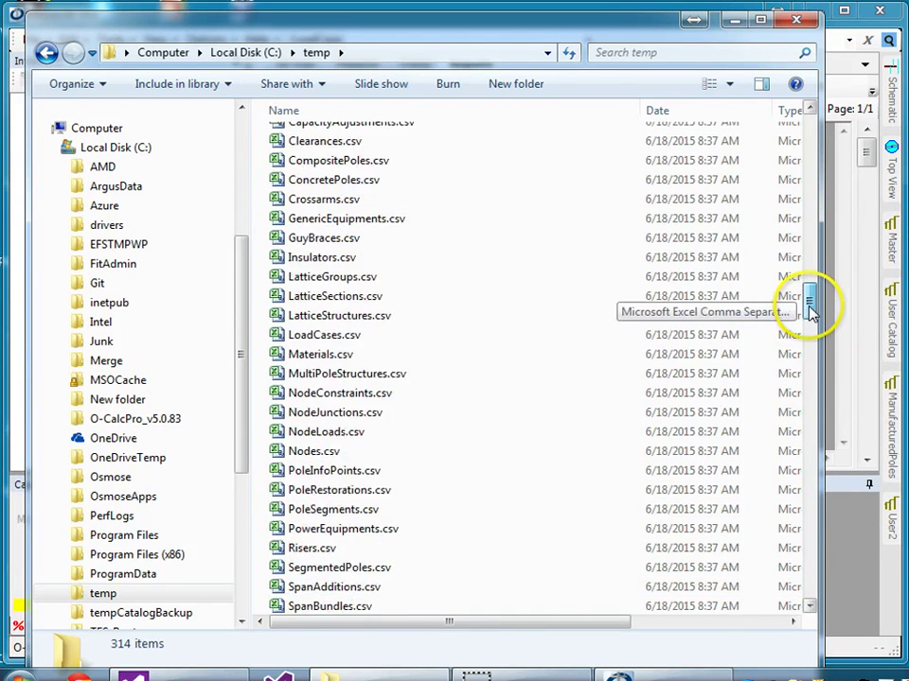
{"action": "scroll", "coordinate": [811, 312], "scroll_direction": "down", "scroll_amount": 2}
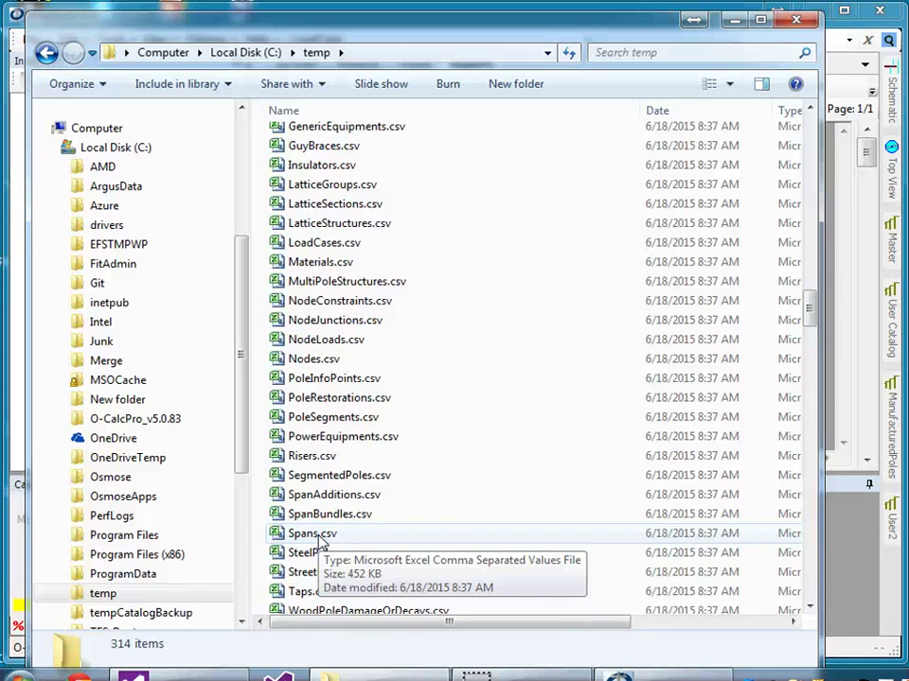
{"action": "left_click", "coordinate": [316, 536]}
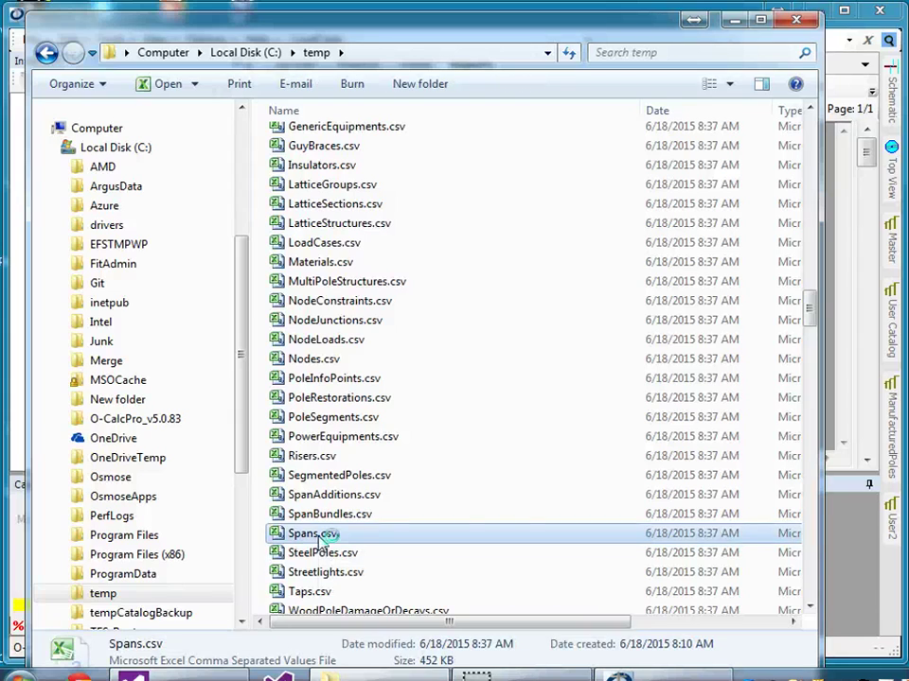
{"action": "scroll", "coordinate": [539, 369], "scroll_direction": "up", "scroll_amount": 1}
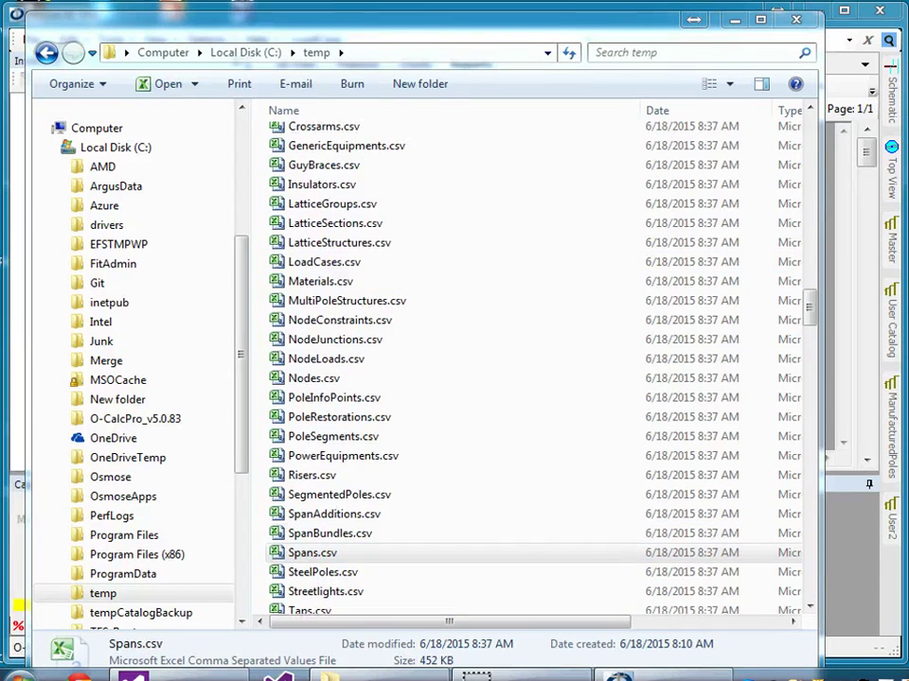
{"action": "left_click_drag", "start_coordinate": [824, 52], "coordinate": [46, 52]}
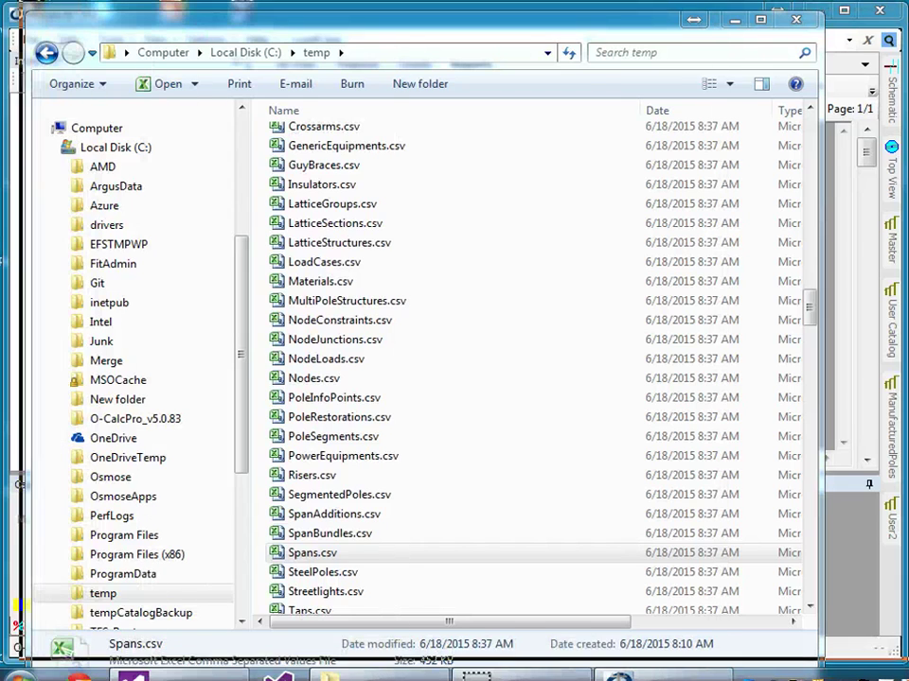
{"action": "key", "text": "Return"}
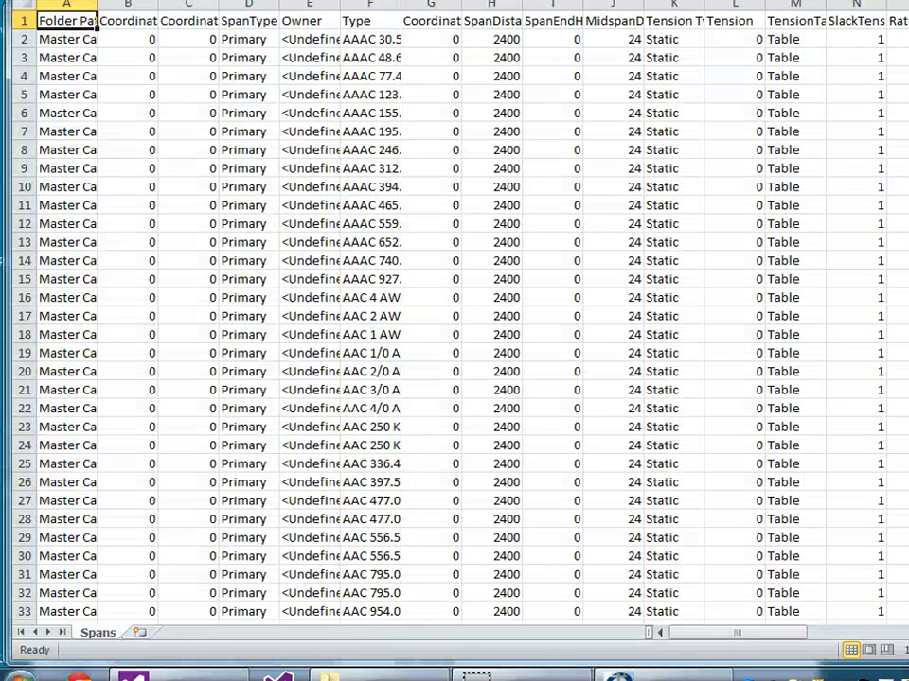
Step: Maximize Excel and widen columns A, D, E and F (Folder Path, SpanType, Owner, Type)
{"action": "left_click", "coordinate": [894, 8]}
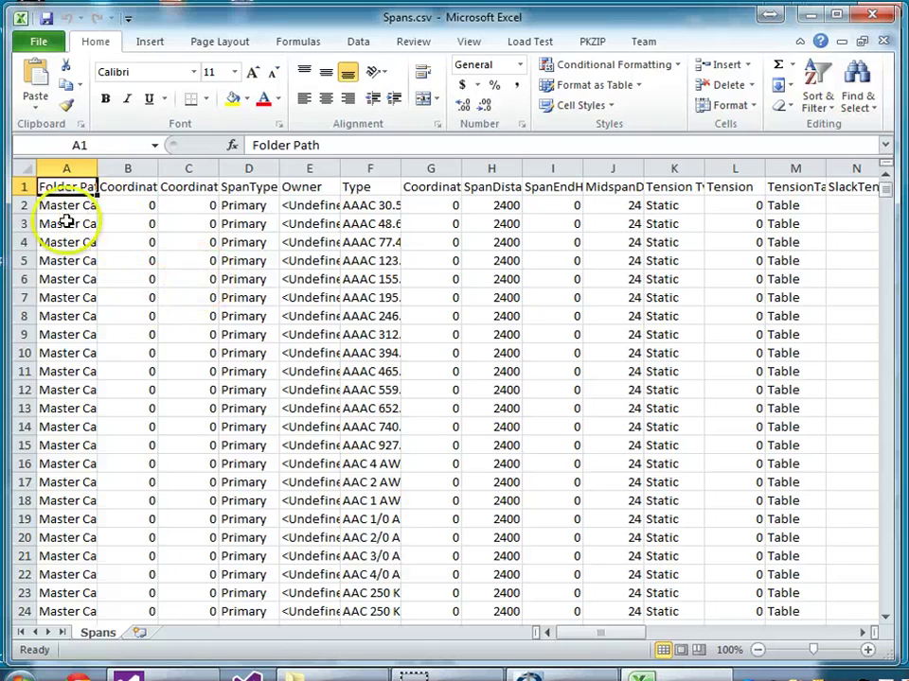
{"action": "left_click_drag", "start_coordinate": [98, 169], "coordinate": [125, 170]}
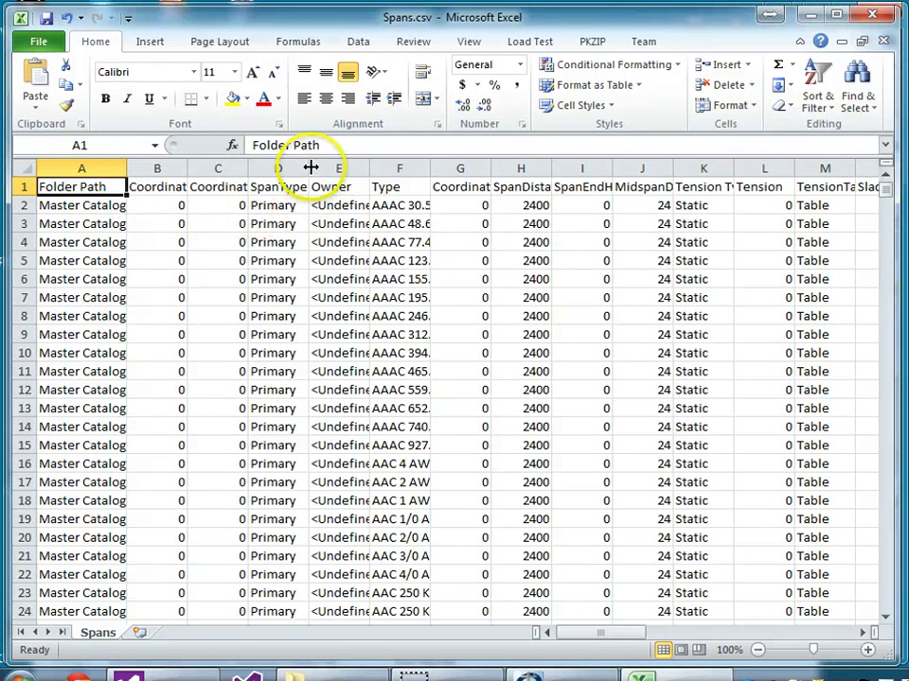
{"action": "left_click_drag", "start_coordinate": [310, 168], "coordinate": [341, 169]}
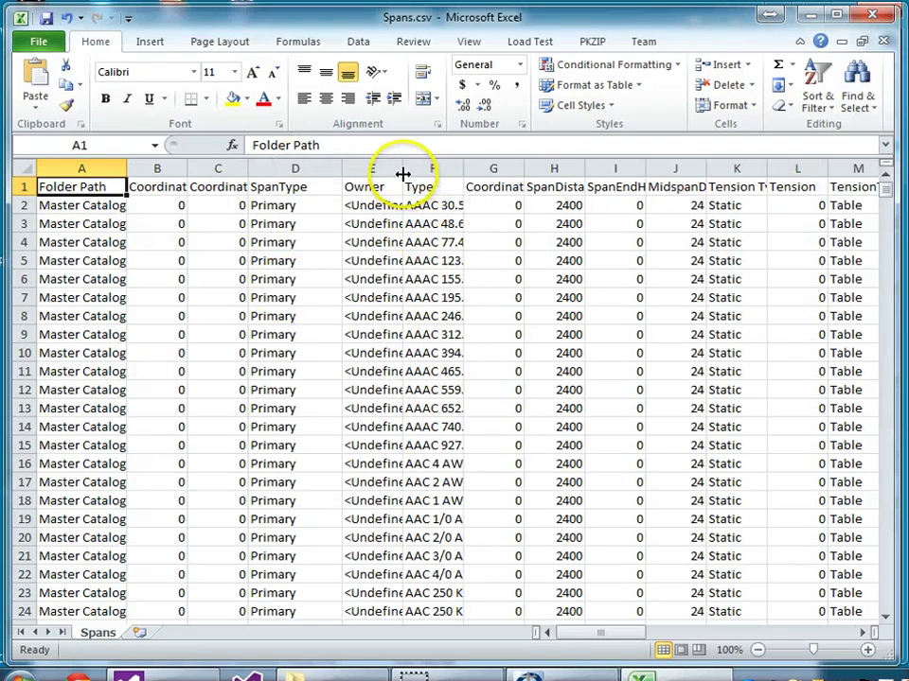
{"action": "left_click_drag", "start_coordinate": [404, 170], "coordinate": [441, 171]}
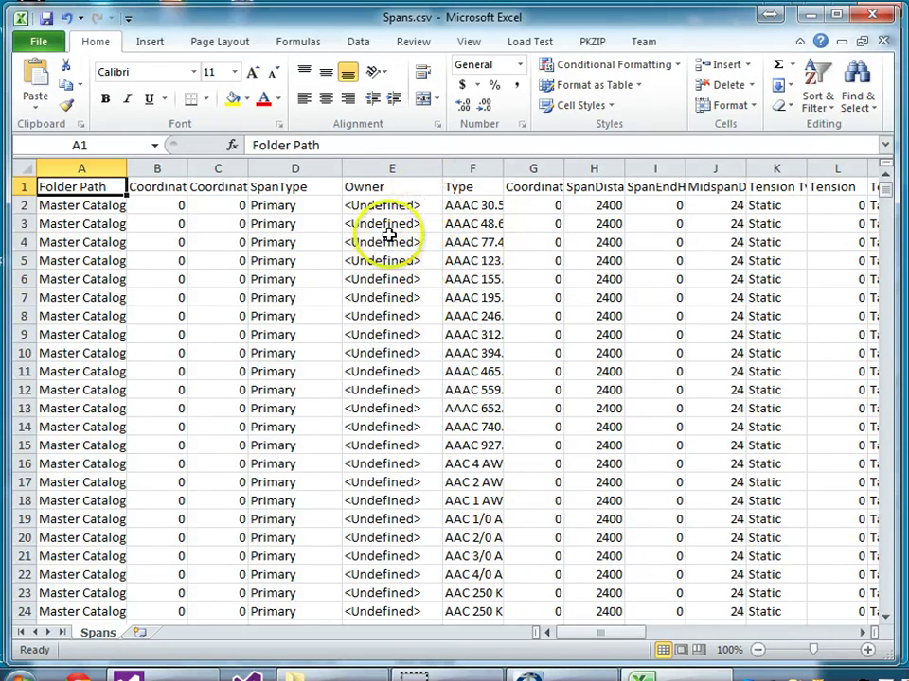
{"action": "left_click_drag", "start_coordinate": [534, 170], "coordinate": [613, 174]}
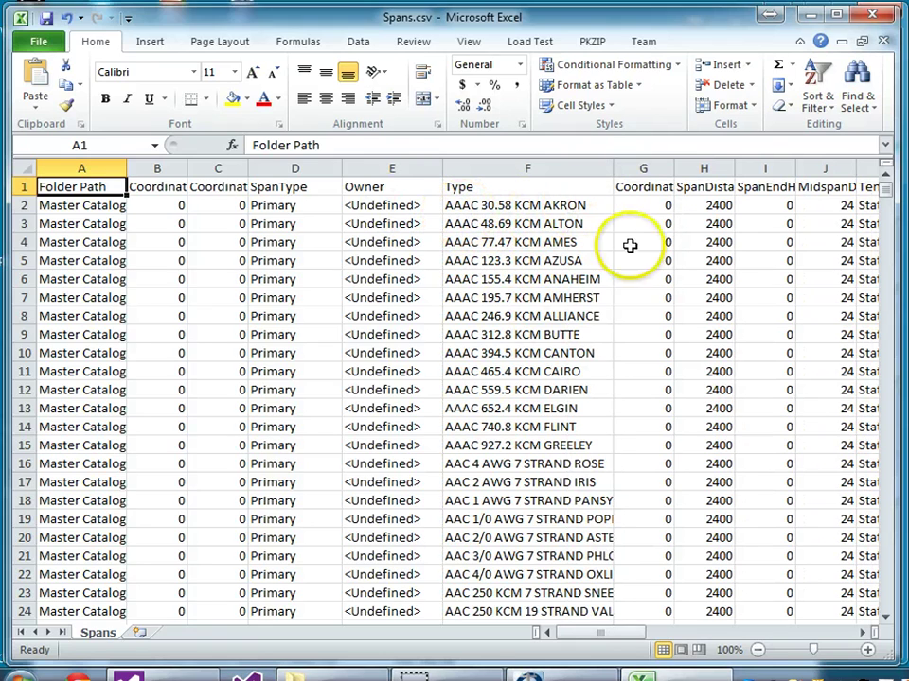
{"action": "left_click_drag", "start_coordinate": [574, 633], "coordinate": [633, 635]}
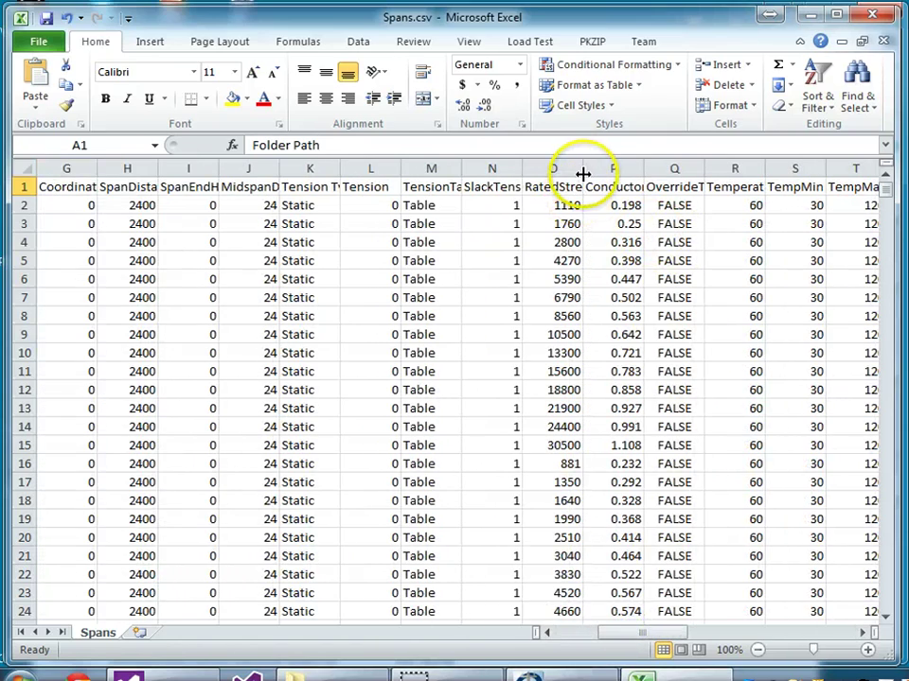
Step: Widen columns O, P, U and V, then close Spans.csv without saving
{"action": "left_click_drag", "start_coordinate": [583, 173], "coordinate": [613, 172]}
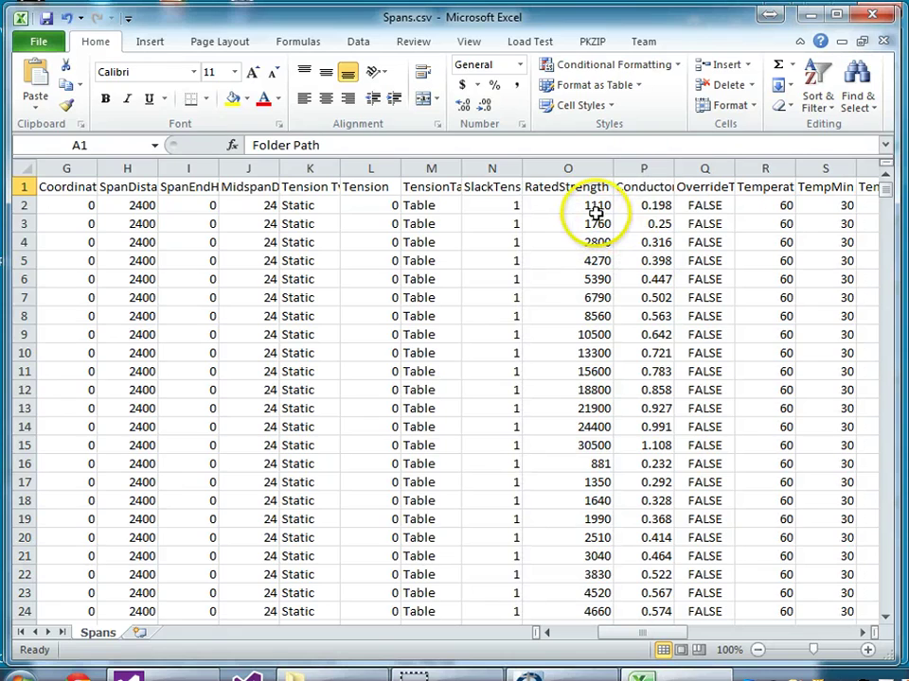
{"action": "left_click_drag", "start_coordinate": [674, 169], "coordinate": [701, 171]}
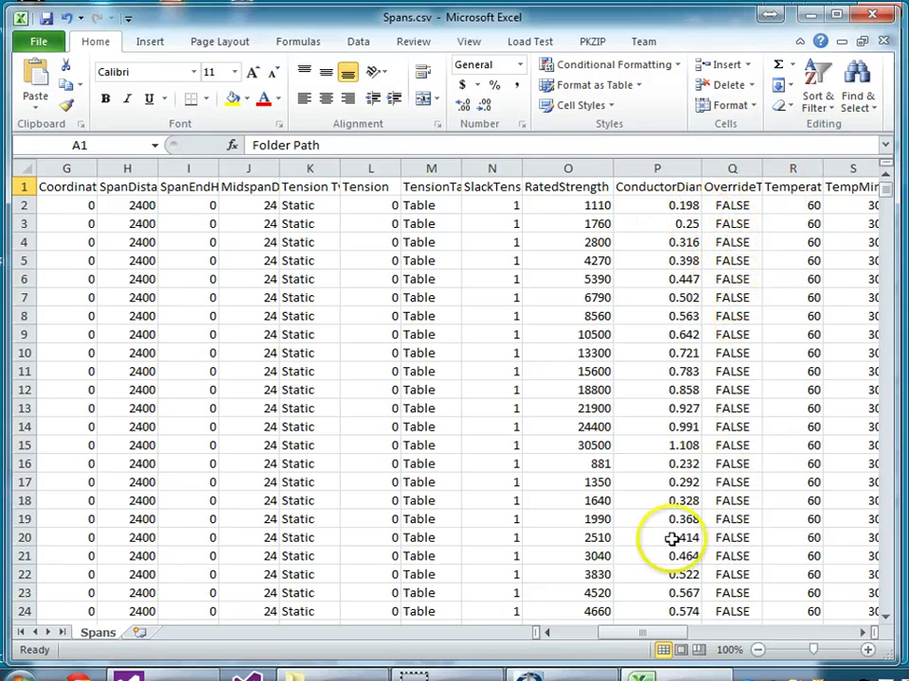
{"action": "left_click_drag", "start_coordinate": [644, 633], "coordinate": [676, 635]}
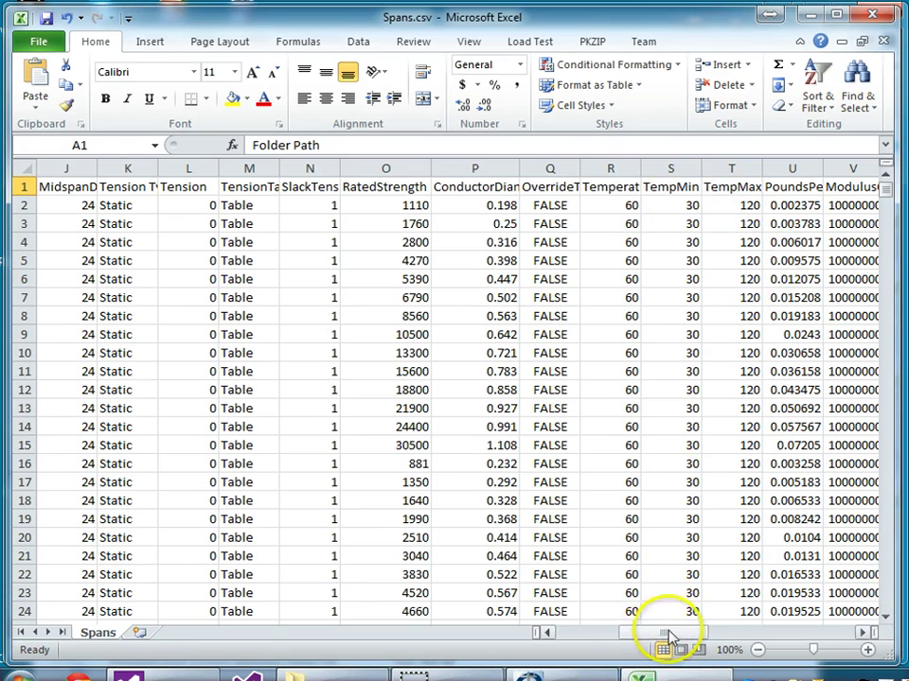
{"action": "left_click_drag", "start_coordinate": [662, 634], "coordinate": [675, 637]}
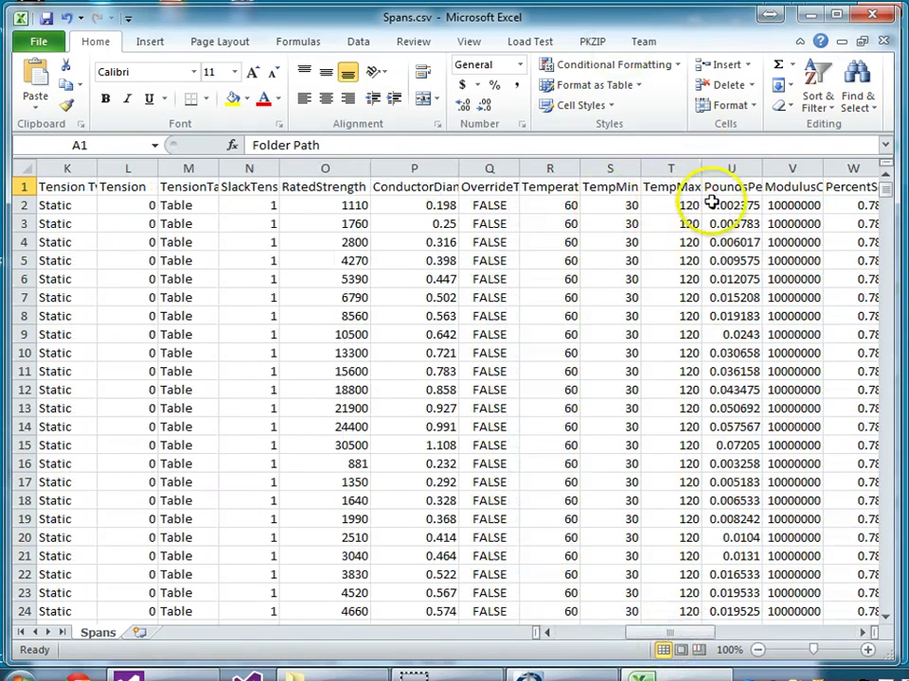
{"action": "left_click_drag", "start_coordinate": [763, 175], "coordinate": [814, 171]}
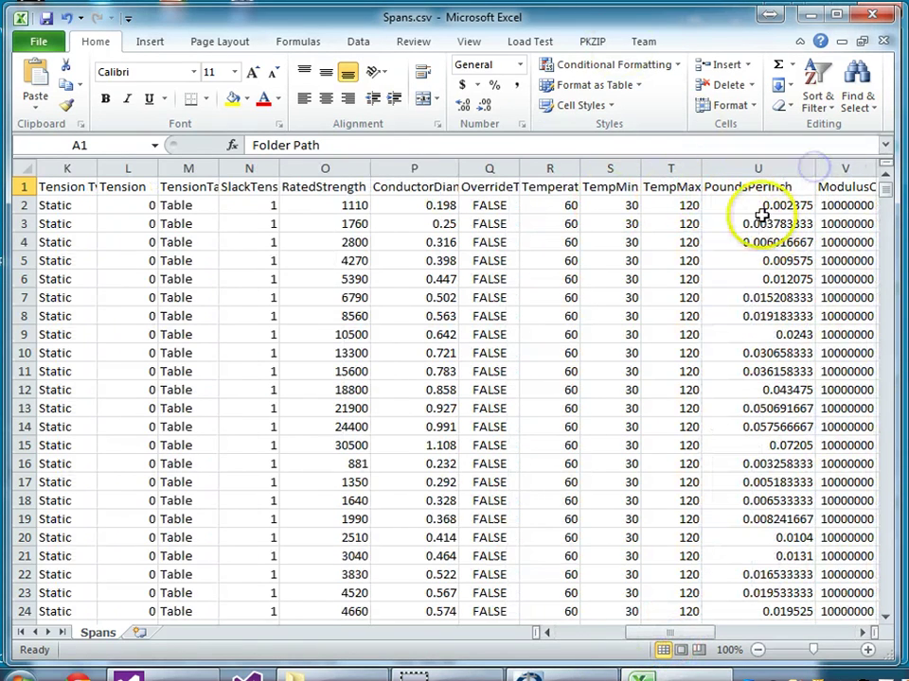
{"action": "left_click_drag", "start_coordinate": [660, 634], "coordinate": [679, 633]}
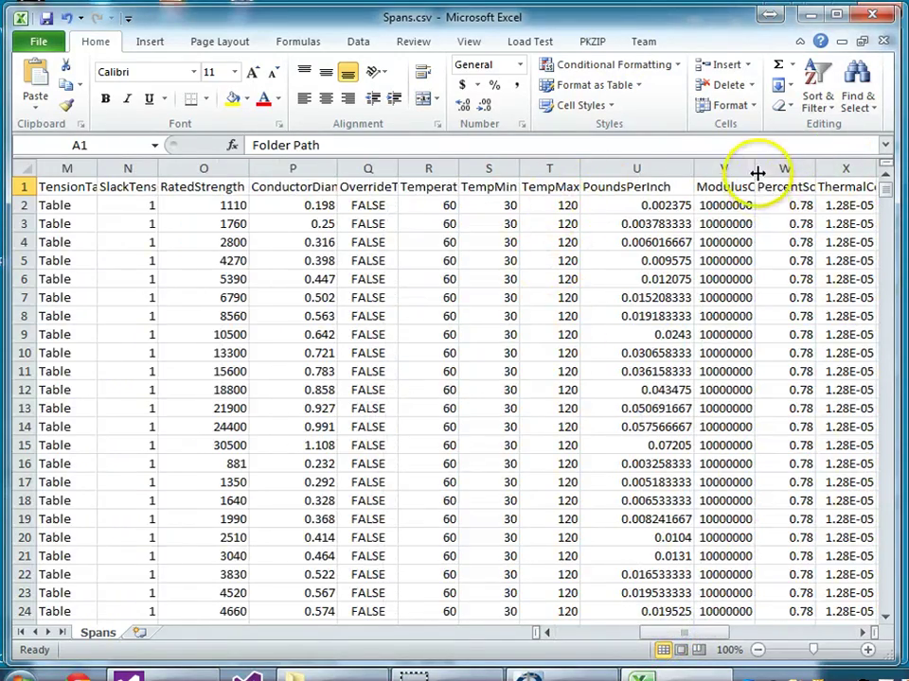
{"action": "left_click_drag", "start_coordinate": [754, 171], "coordinate": [810, 170]}
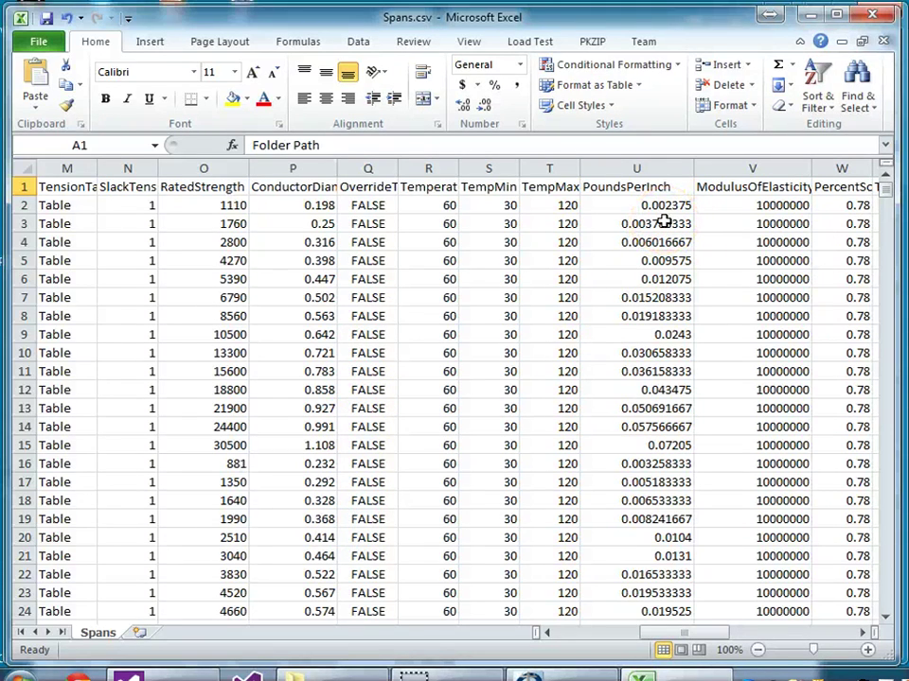
{"action": "left_click", "coordinate": [877, 16]}
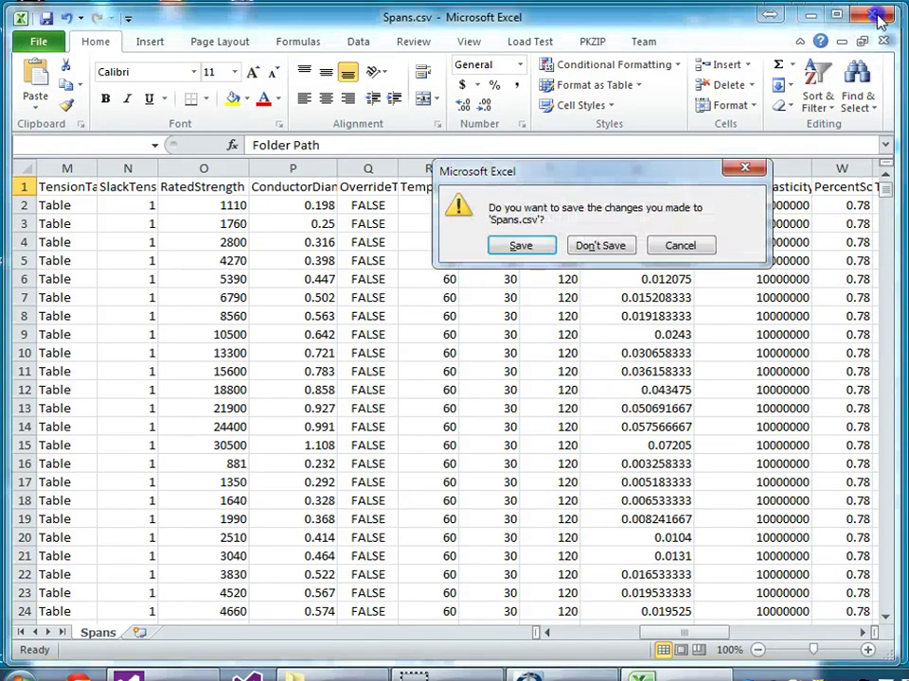
{"action": "left_click", "coordinate": [600, 245]}
Step: Close the file browser and load the recent pole file MyPole_45_5.pplx
{"action": "left_click", "coordinate": [797, 18]}
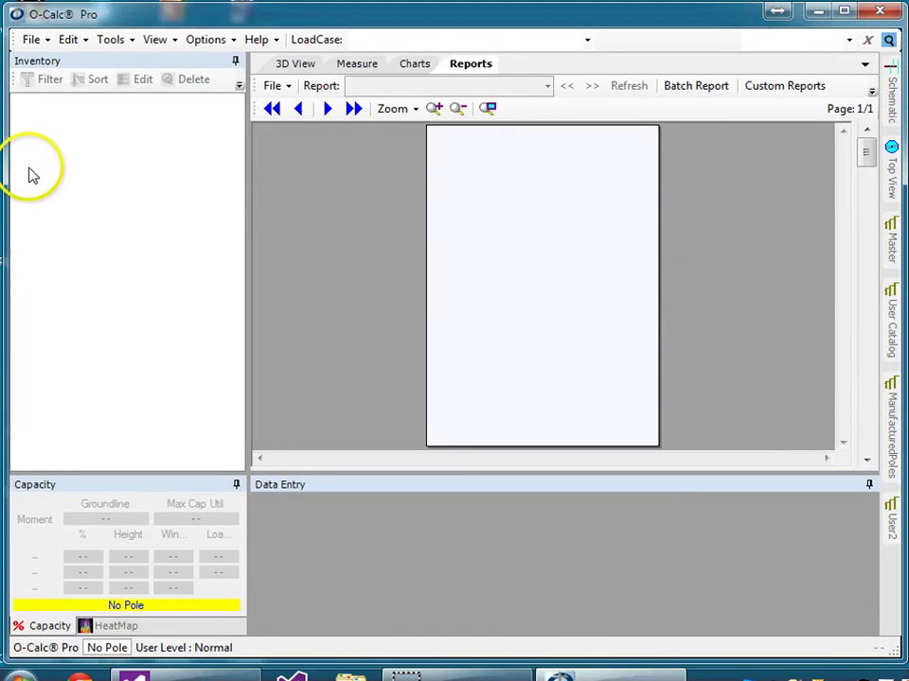
{"action": "left_click", "coordinate": [32, 42]}
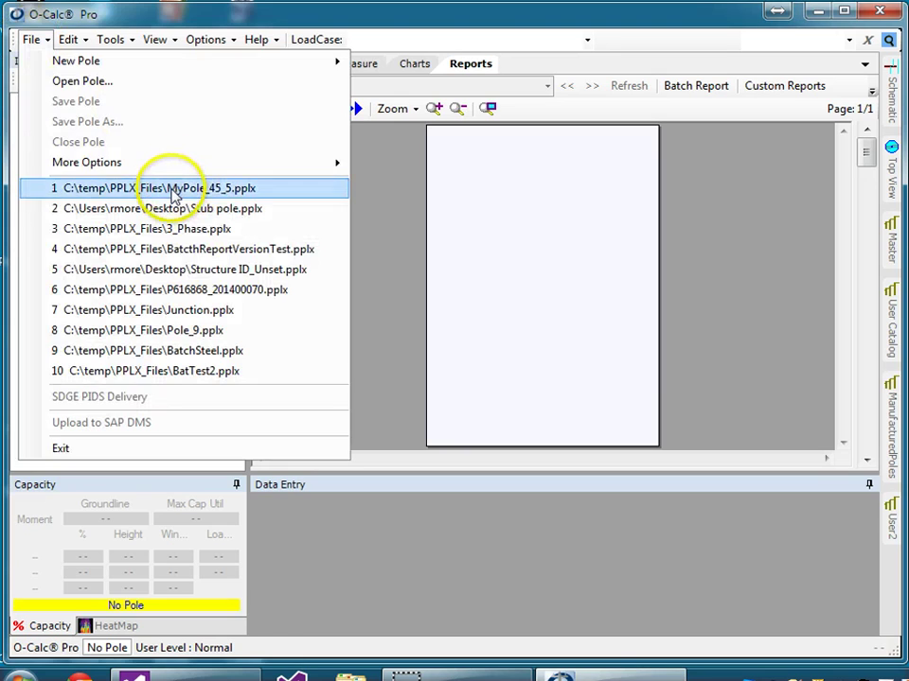
{"action": "left_click", "coordinate": [172, 189]}
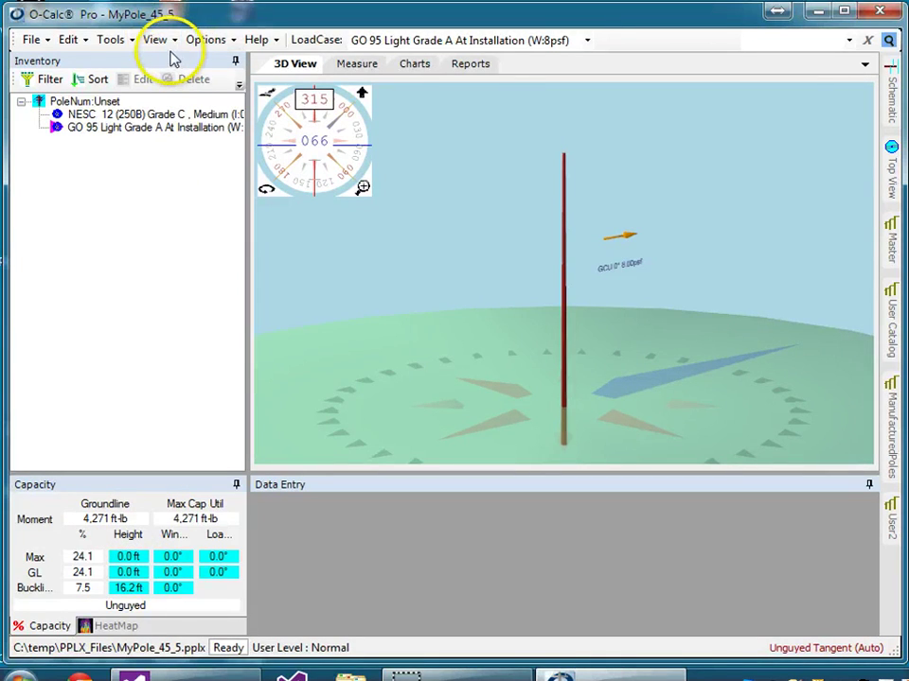
Step: Generate the Detailed Forces dump report from Tools > Misc
{"action": "left_click", "coordinate": [121, 43]}
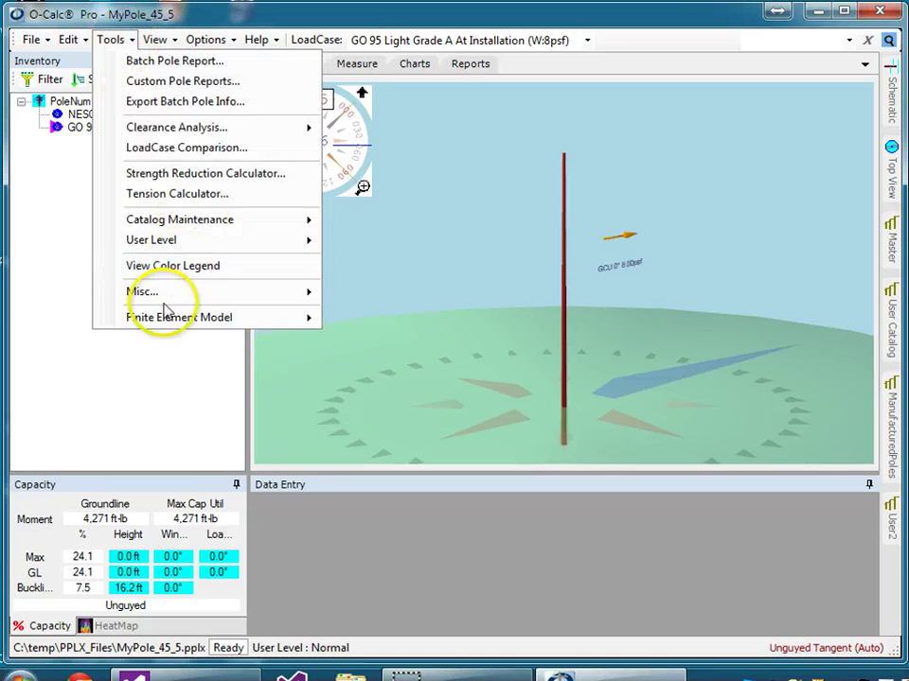
{"action": "mouse_move", "coordinate": [250, 300]}
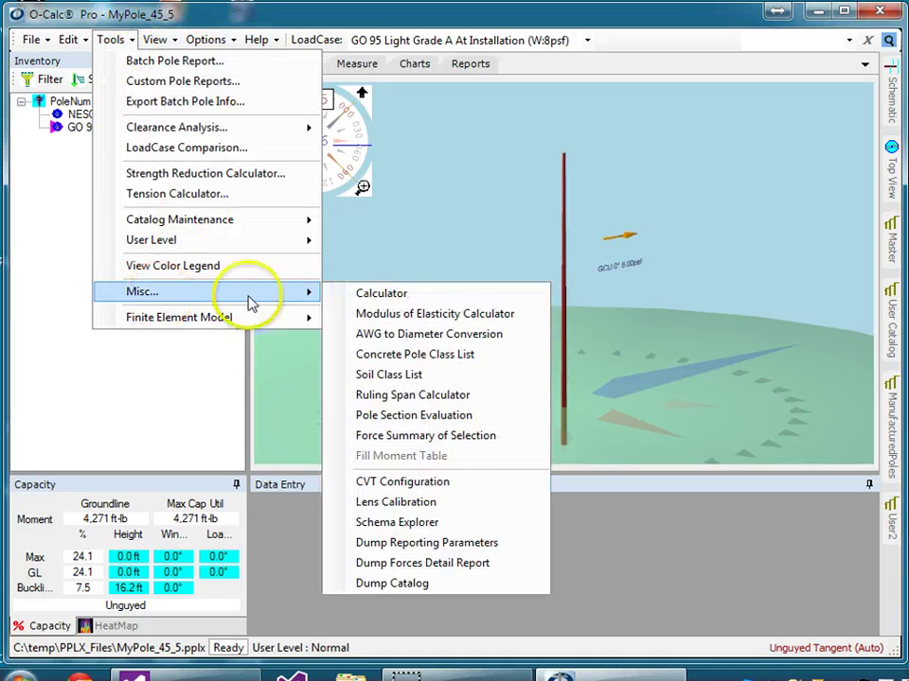
{"action": "left_click", "coordinate": [462, 572]}
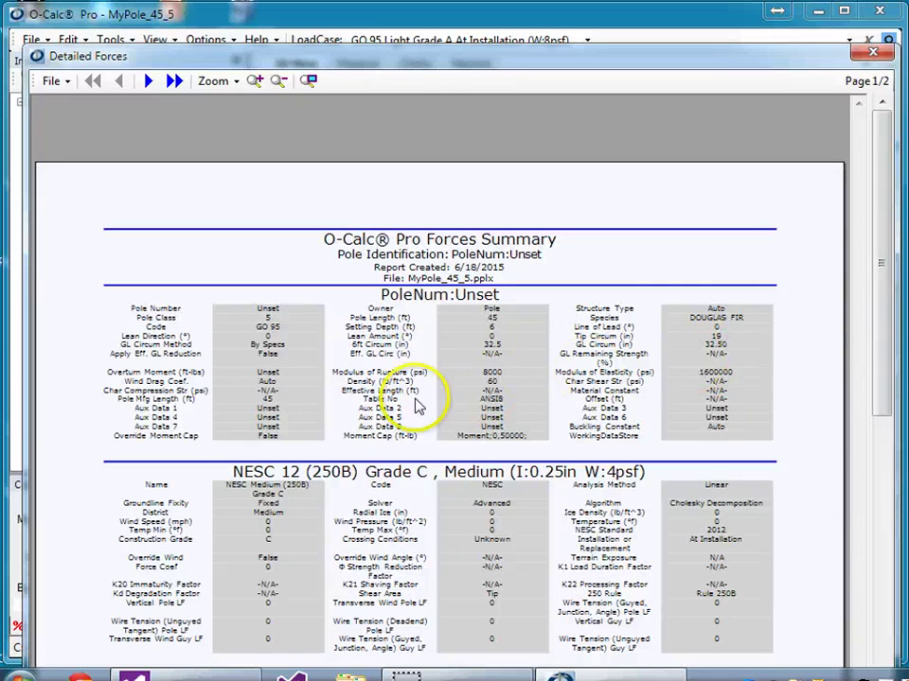
Step: Zoom the report in twice, read down to the GO 95 section and back, then close it
{"action": "left_click", "coordinate": [256, 82]}
{"action": "left_click", "coordinate": [260, 84]}
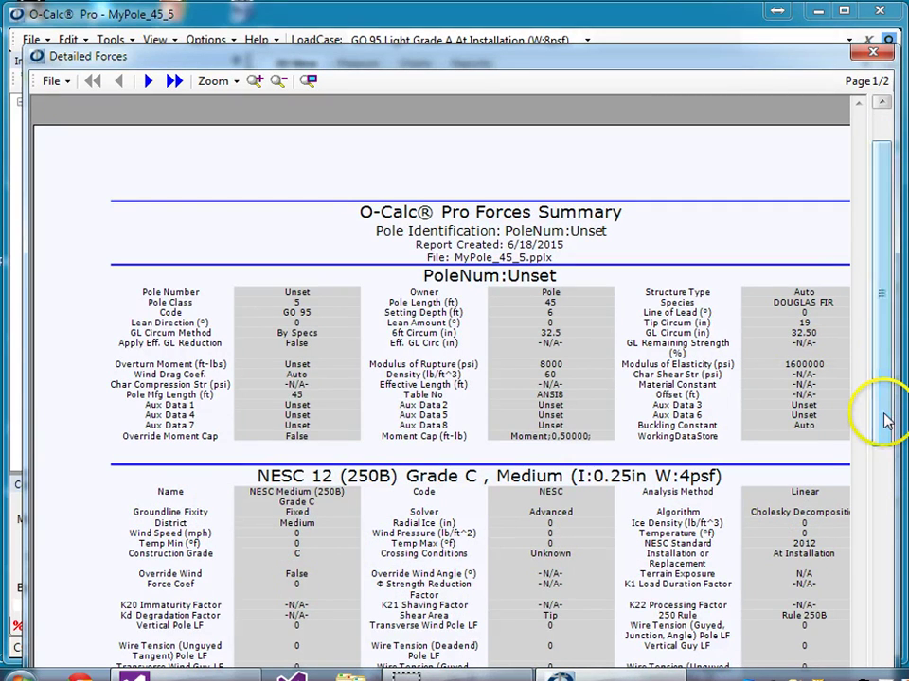
{"action": "left_click", "coordinate": [887, 556]}
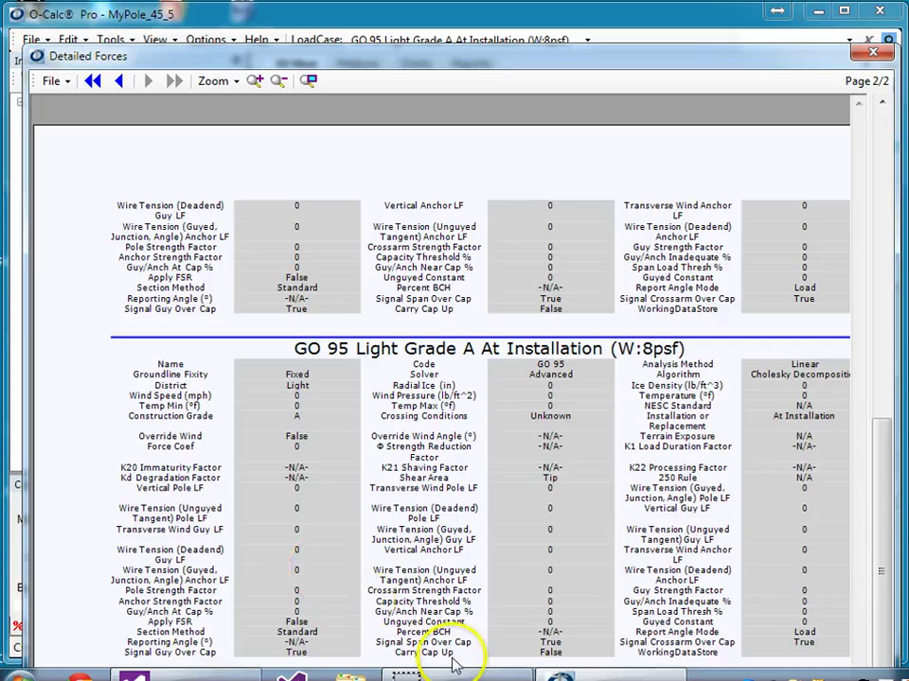
{"action": "left_click_drag", "start_coordinate": [890, 409], "coordinate": [889, 215]}
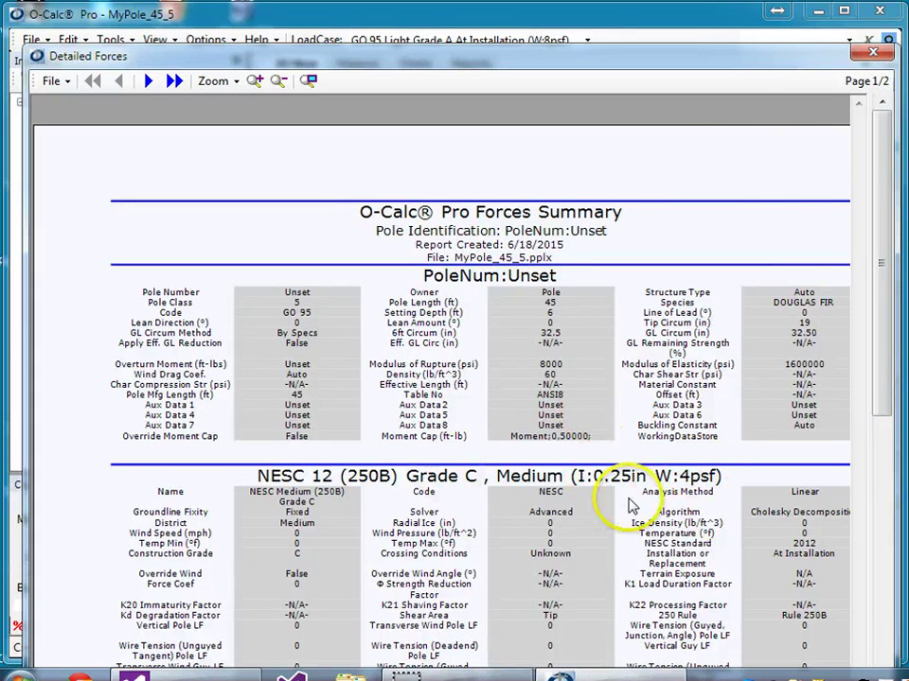
{"action": "left_click", "coordinate": [872, 52]}
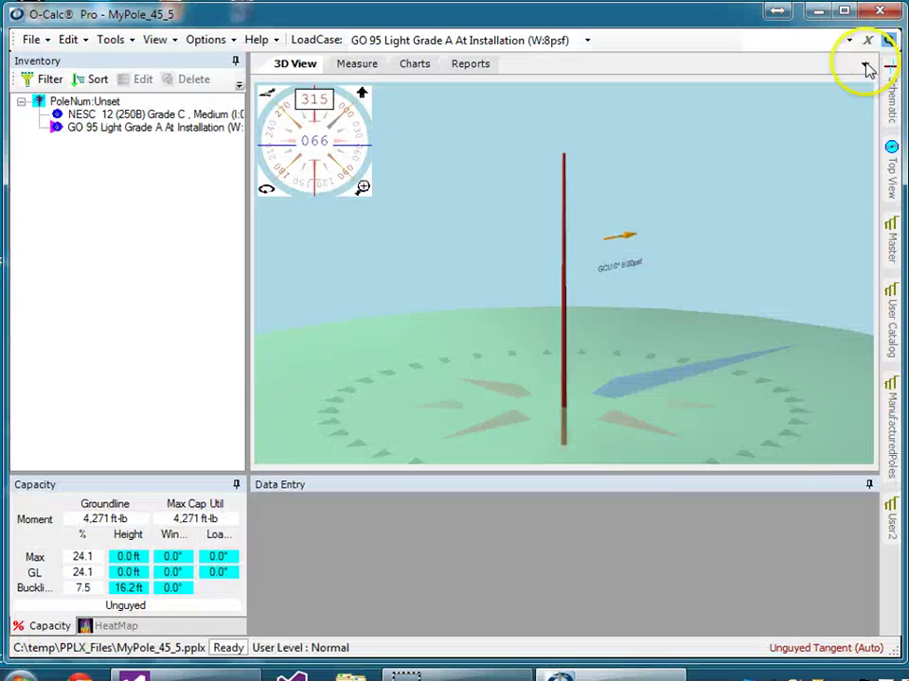
Step: Return to MyPole_45_5's 3D View under GO 95 Light Grade A at 24.1% capacity
{"action": "left_click", "coordinate": [605, 454]}
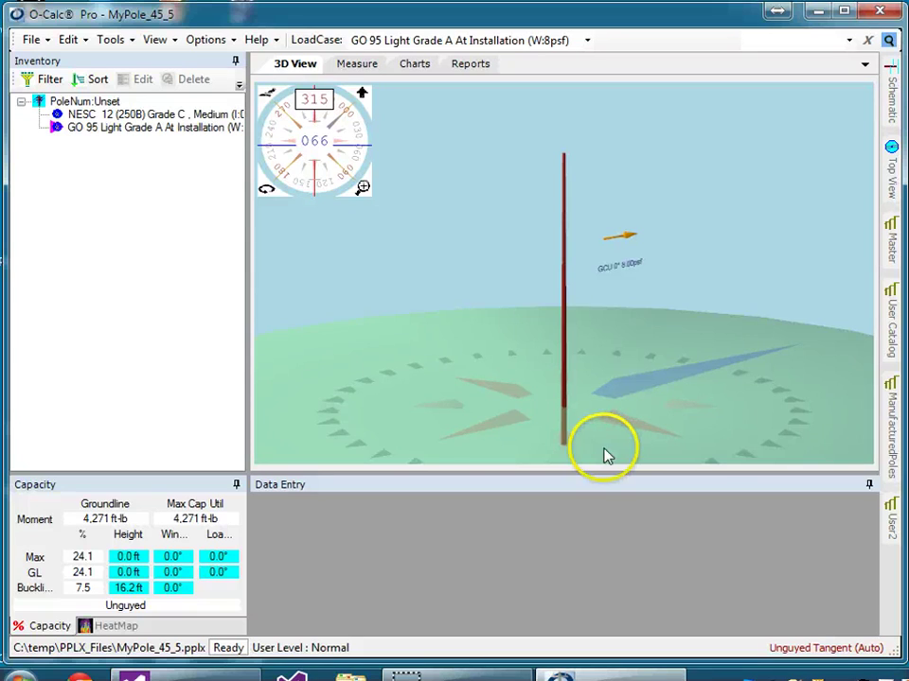